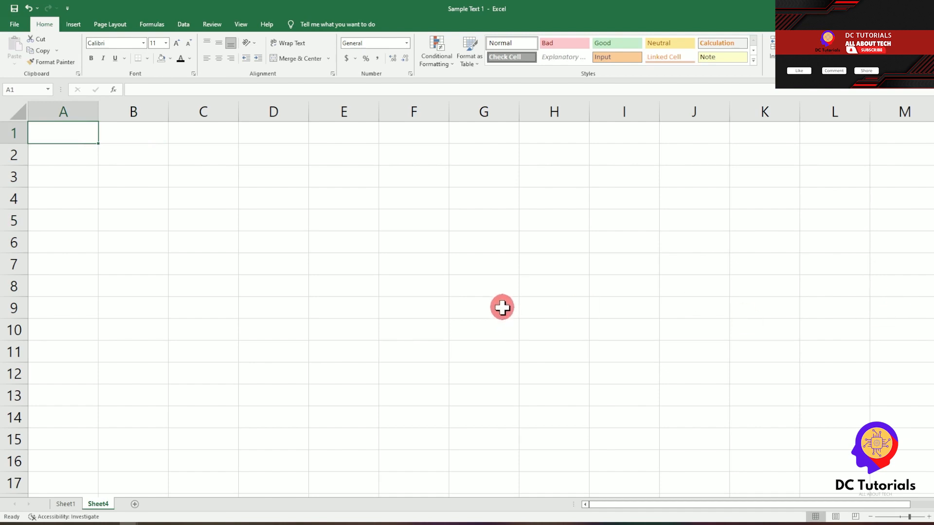
Step: Enter Hello in A1, then the numbers 1 and 2 in A2 and A3
click(160, 134)
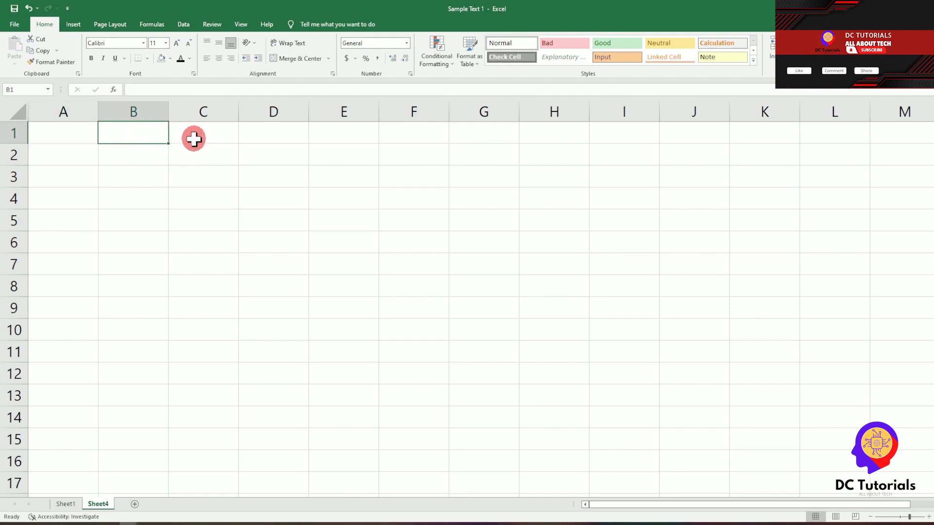
click(71, 132)
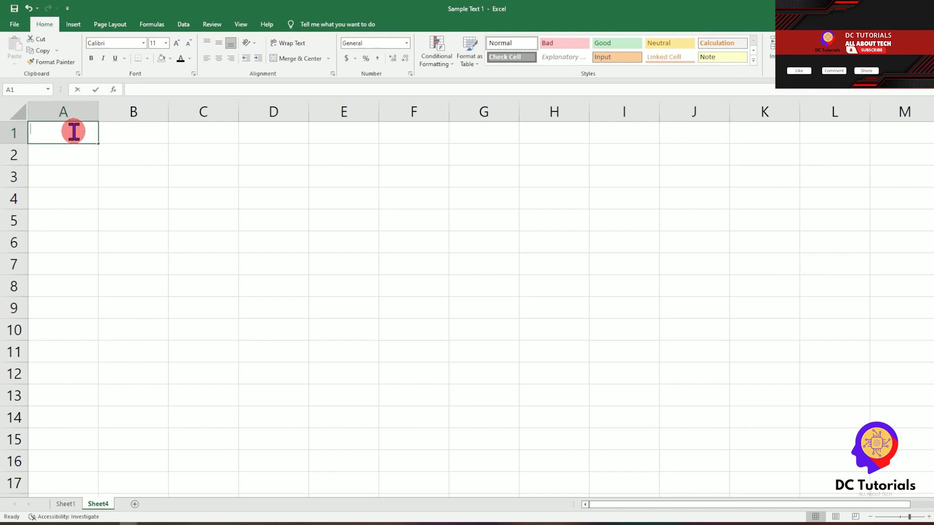
text(ha)
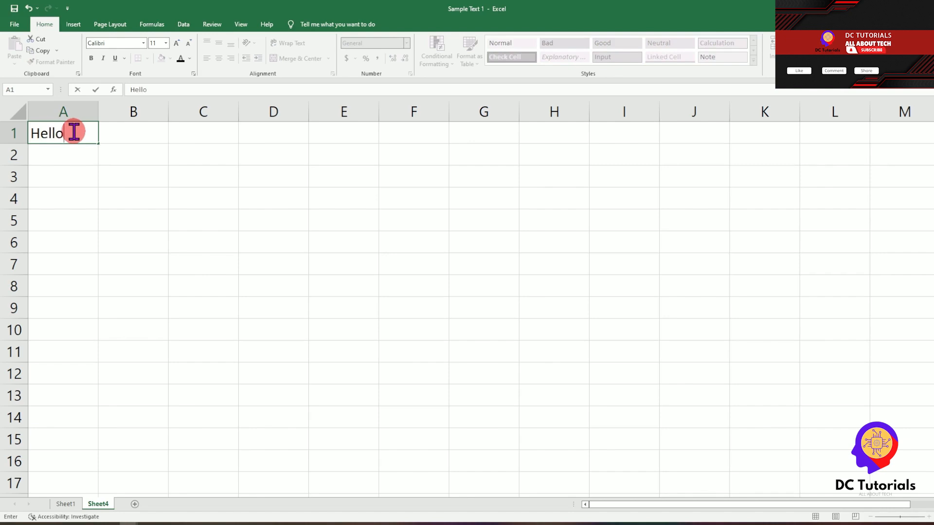
key(Return)
text(1)
key(Return)
text(2)
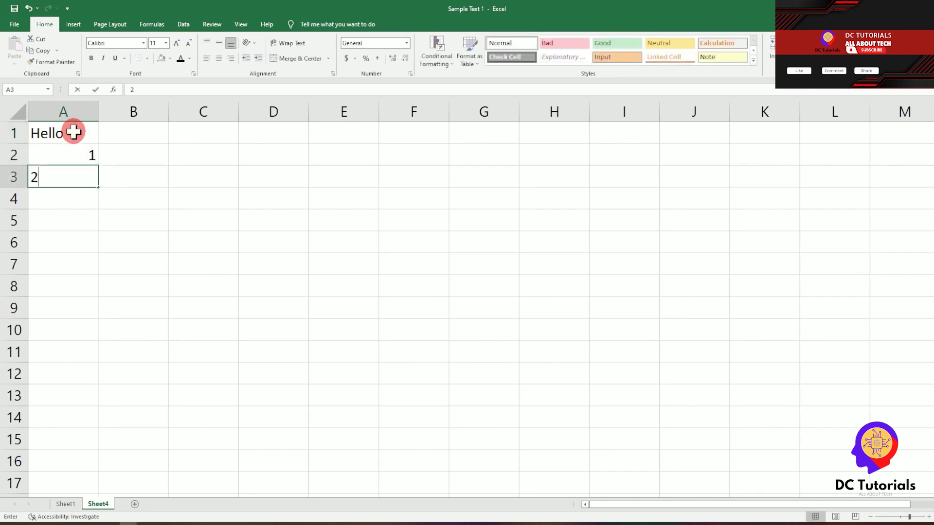
key(Return)
key(Return)
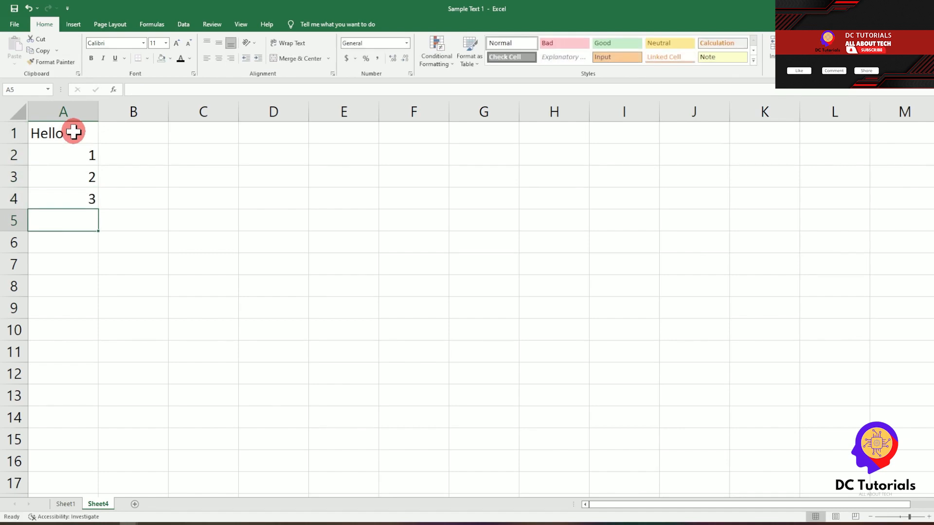
click(71, 111)
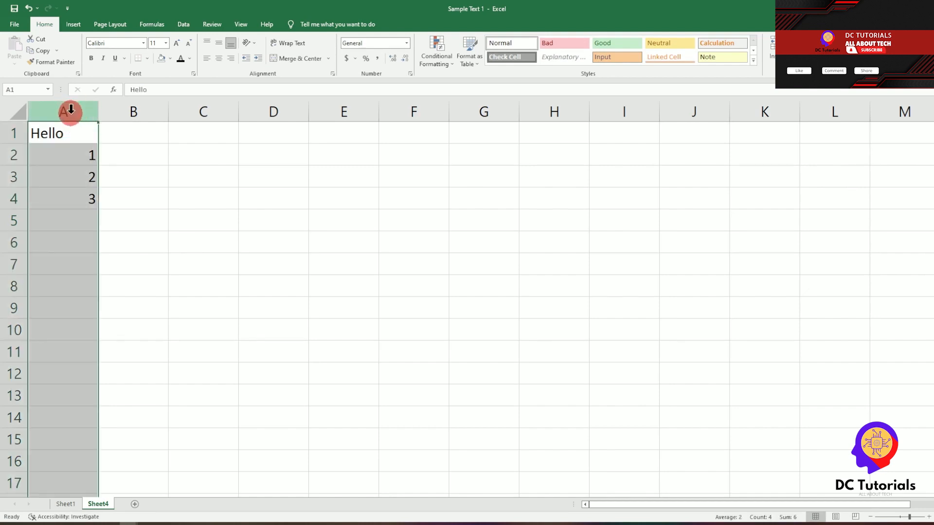
mouse_move(93, 116)
mouse_down()
mouse_move(192, 108)
mouse_move(78, 112)
mouse_up()
click(130, 108)
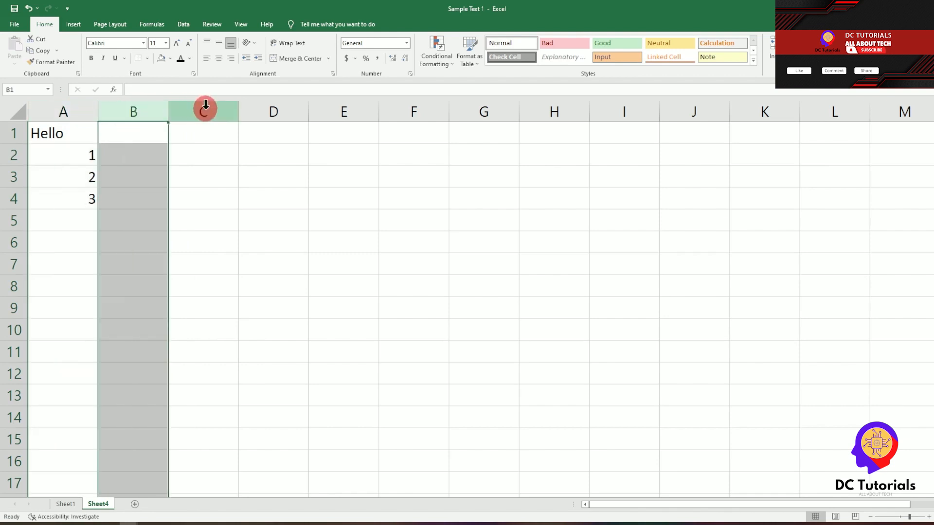
click(205, 108)
click(270, 106)
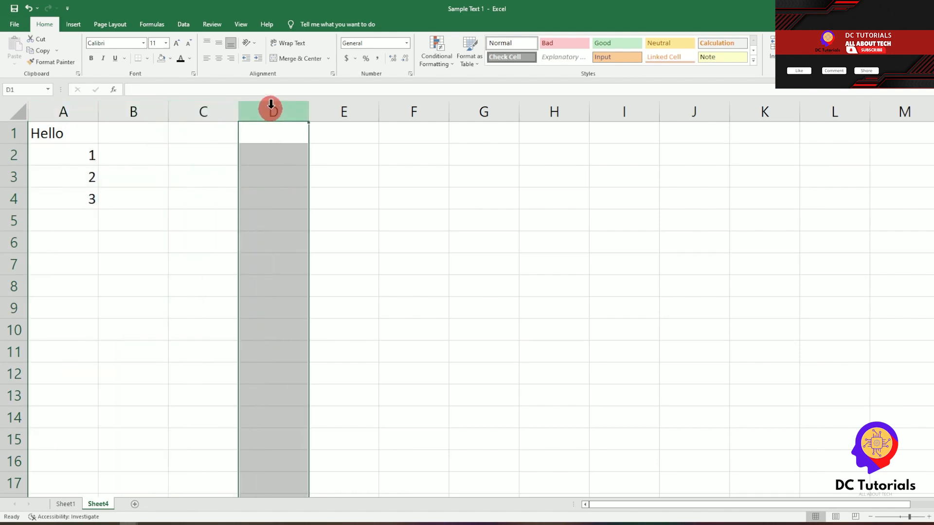
click(10, 132)
click(10, 156)
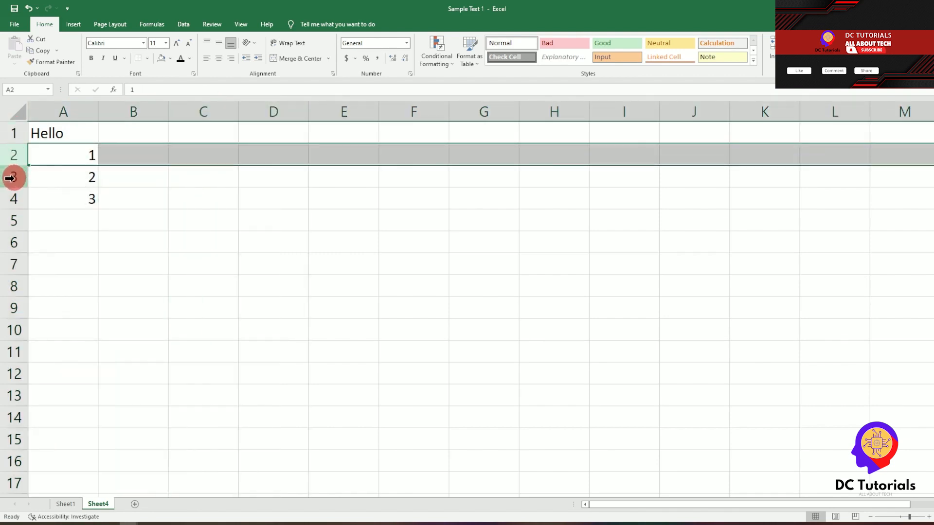
click(10, 178)
click(14, 196)
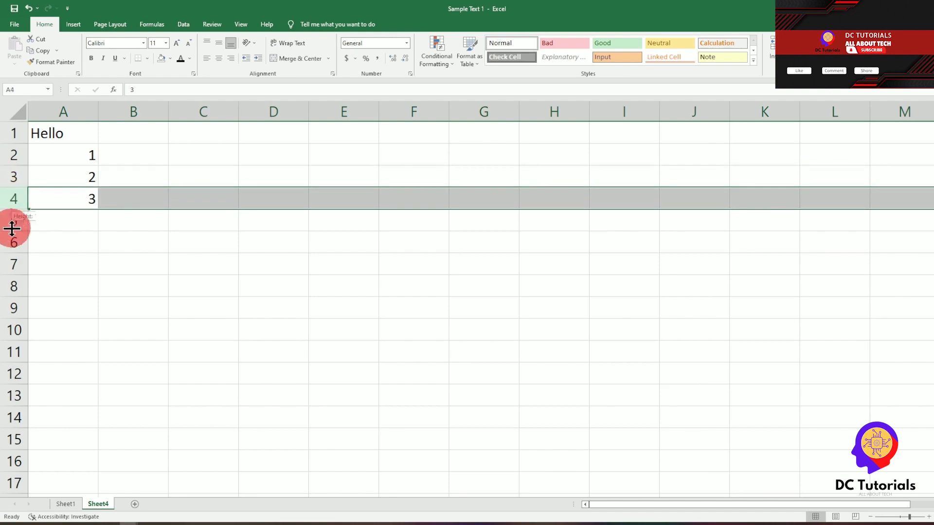
click(6, 219)
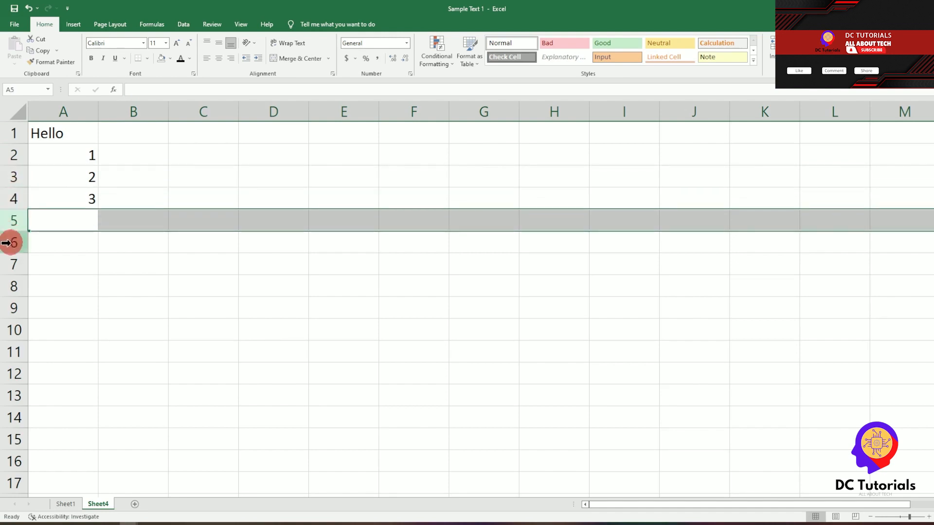
click(10, 242)
click(131, 133)
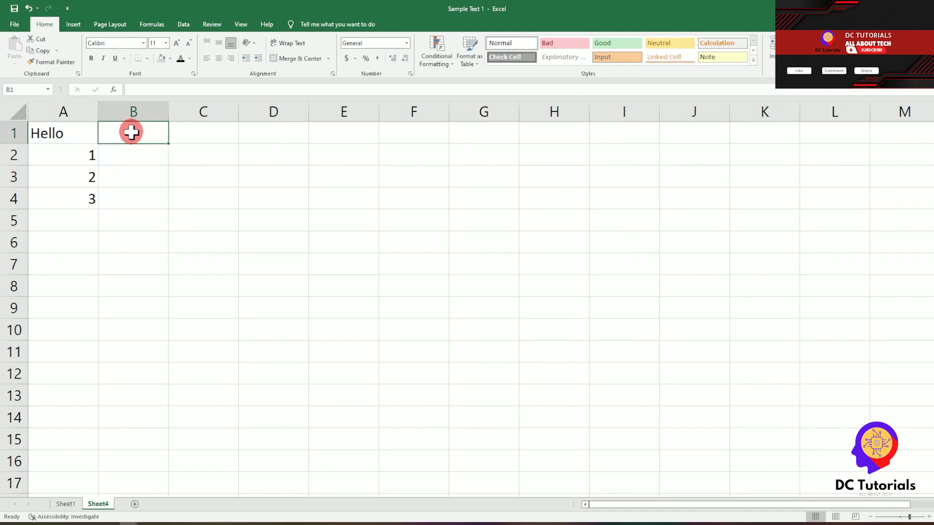
click(44, 132)
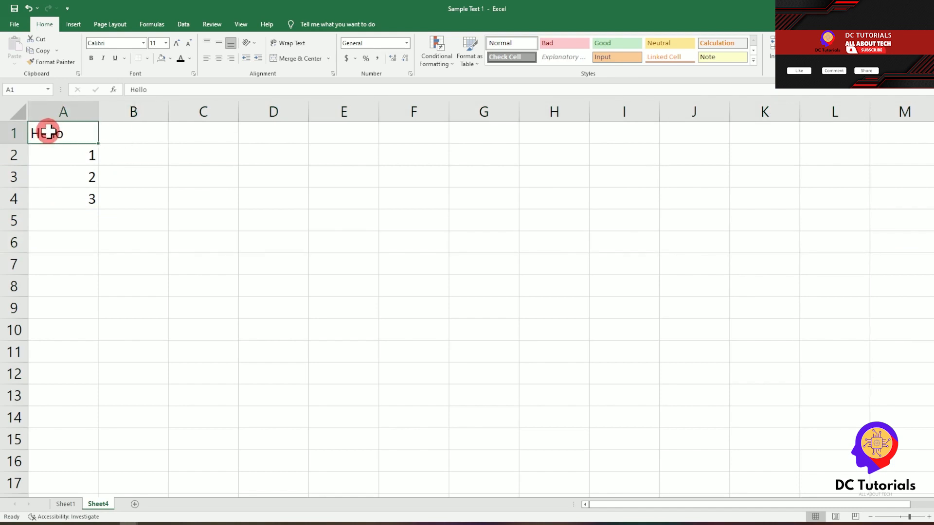
click(65, 109)
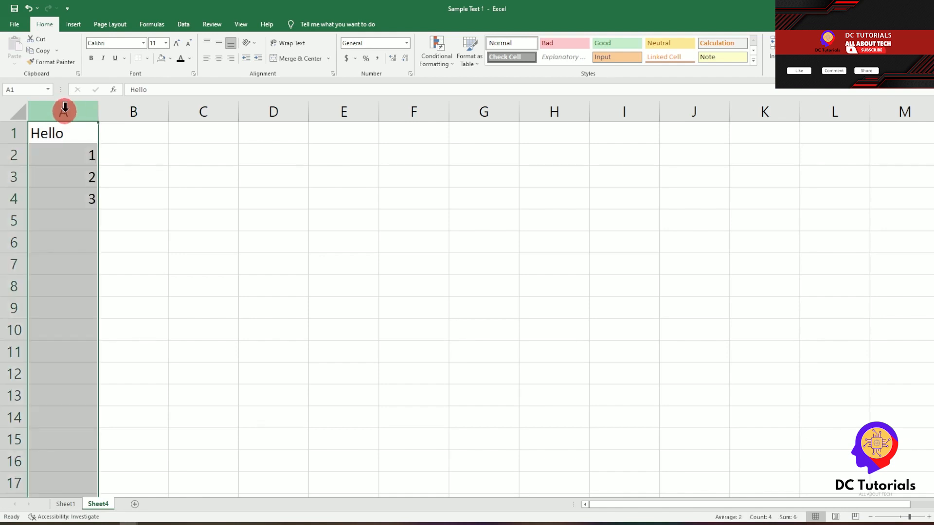
click(10, 134)
click(63, 132)
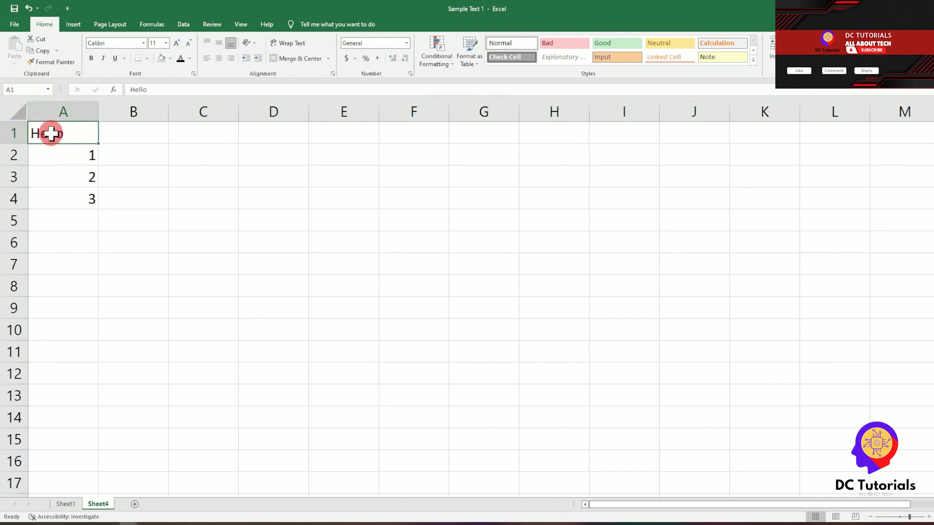
click(59, 111)
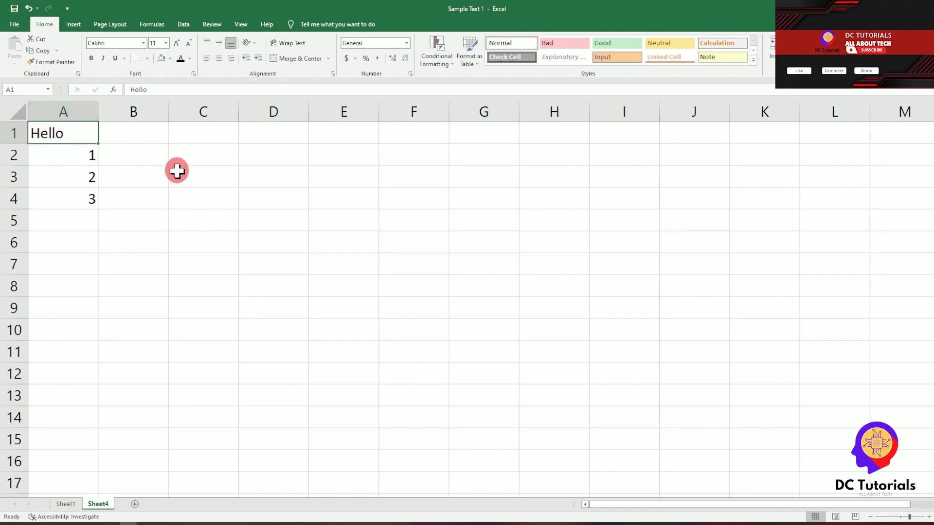
key(Down)
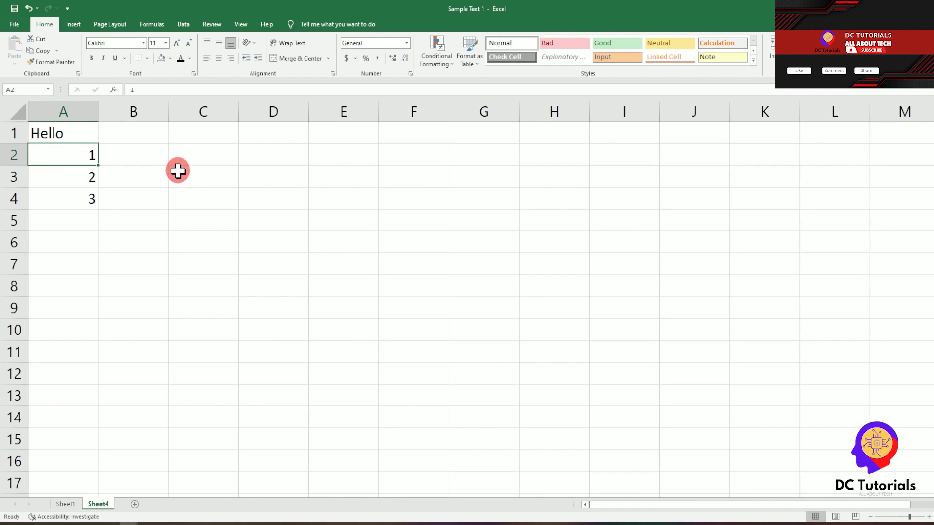
key(Right)
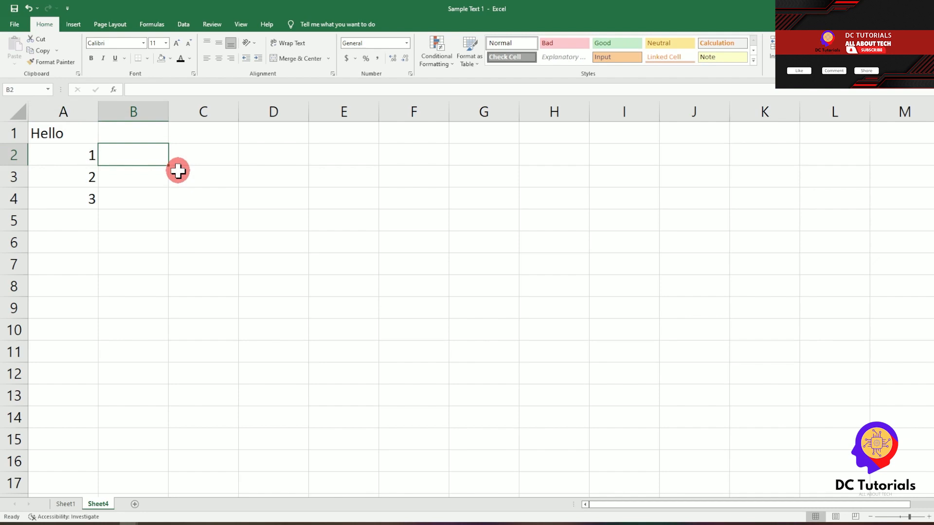
click(130, 109)
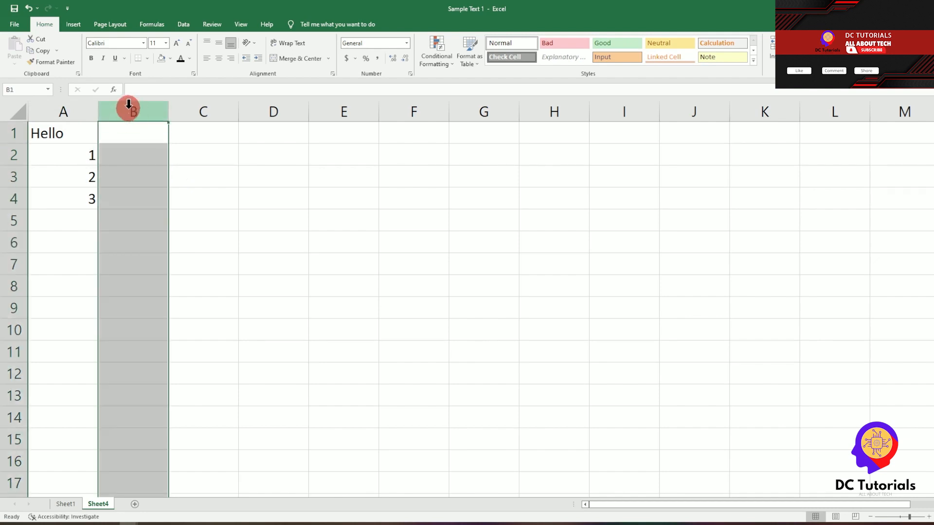
click(7, 155)
click(119, 153)
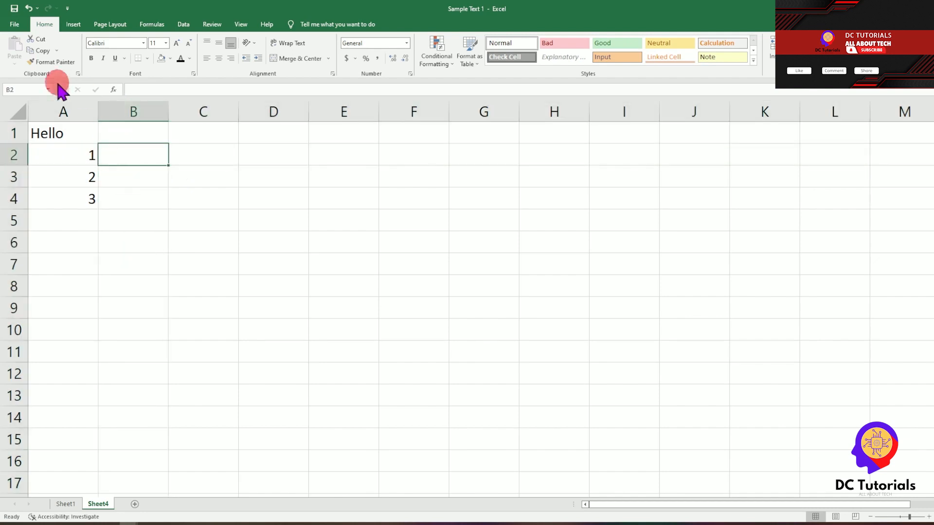
click(26, 87)
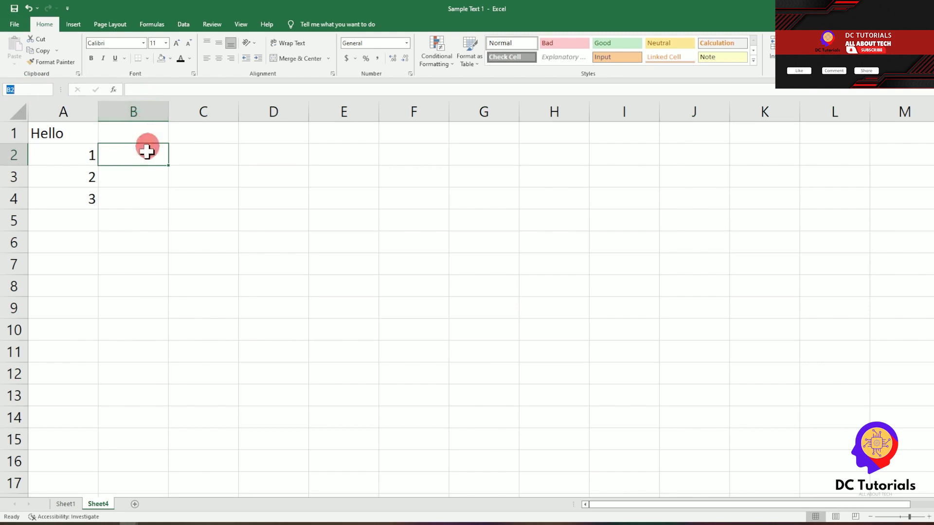
click(81, 161)
click(129, 153)
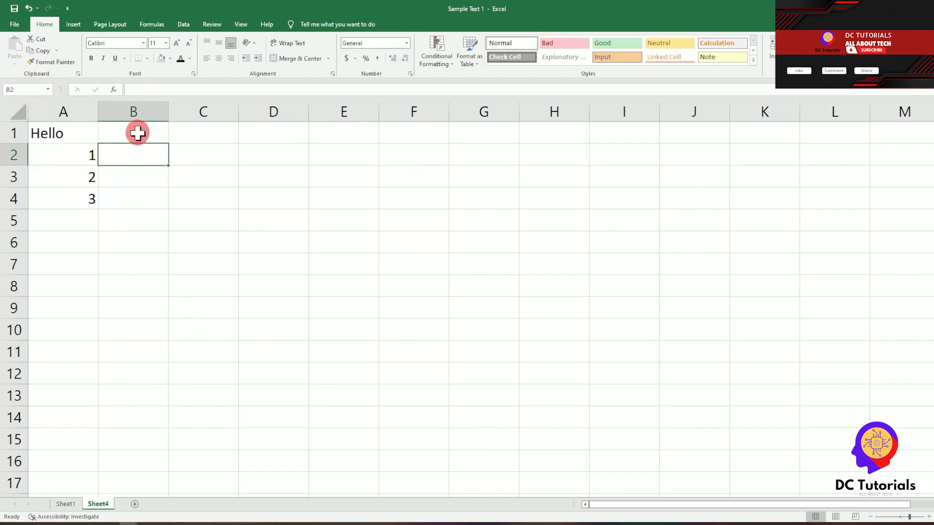
click(137, 131)
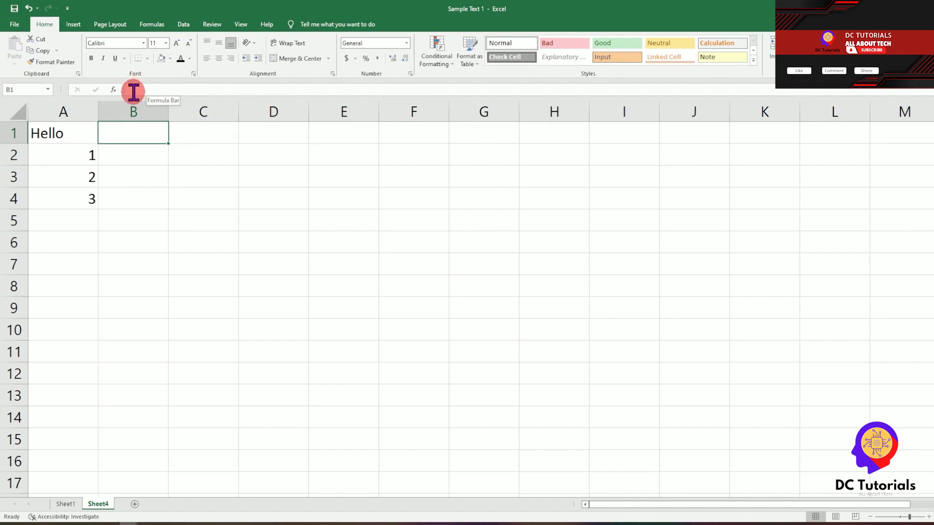
Step: Enter Hi in cell B1 through the formula bar, beside Hello
click(140, 91)
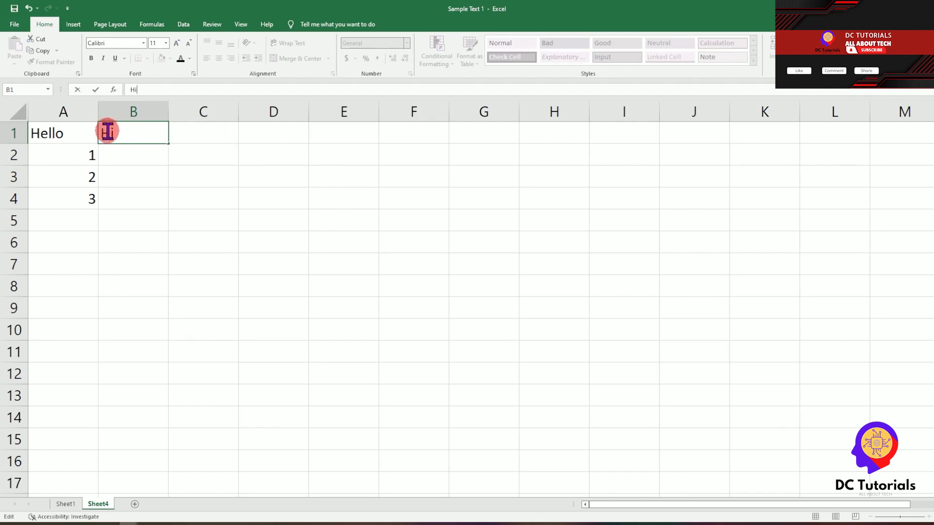
click(213, 142)
click(135, 140)
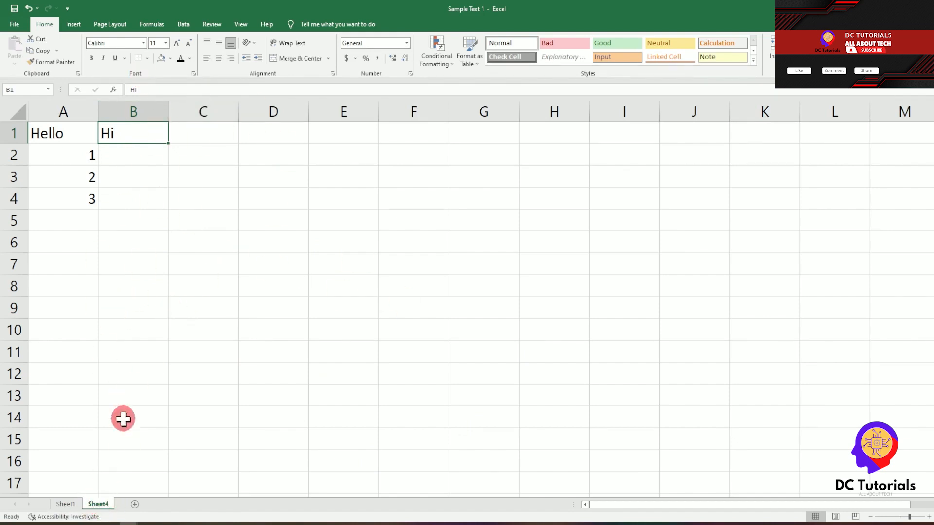
Step: Add a new worksheet and rename it from Sheet5 to 'New Sheet'
click(135, 505)
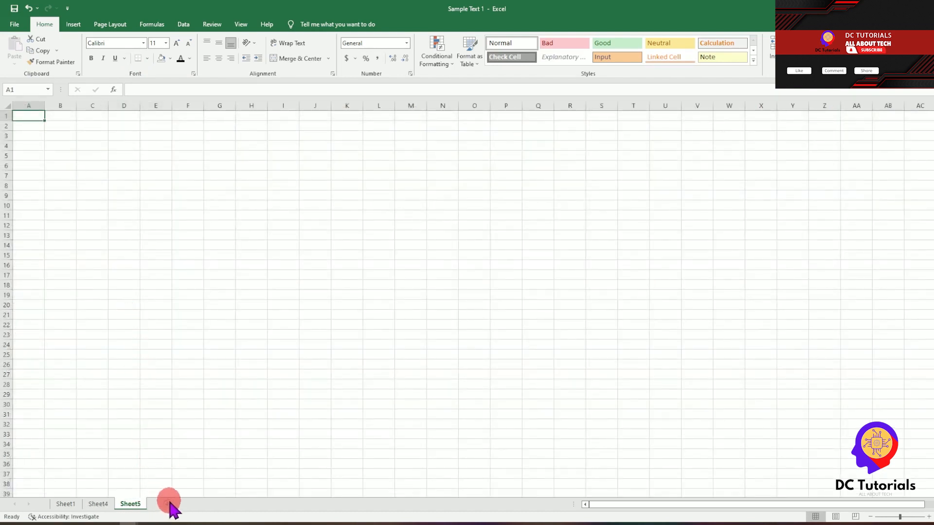
right_click(136, 504)
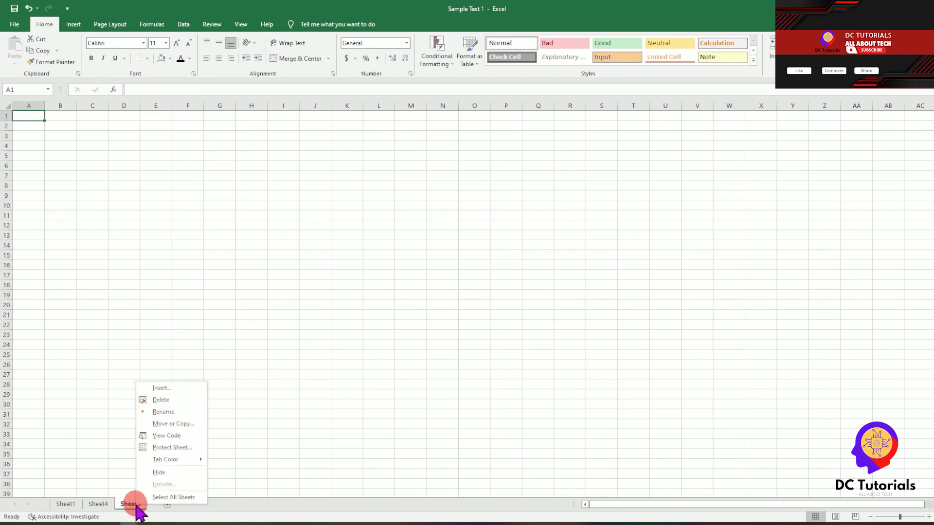
click(130, 504)
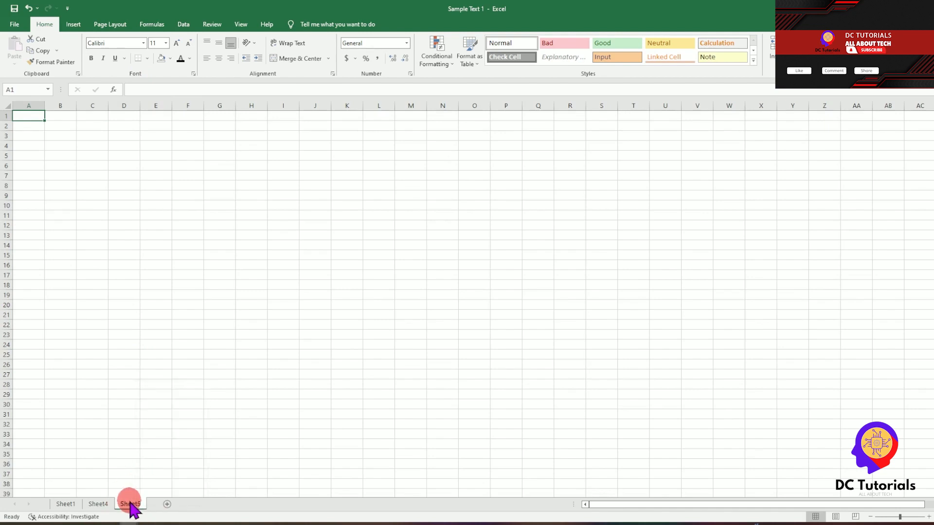
right_click(129, 504)
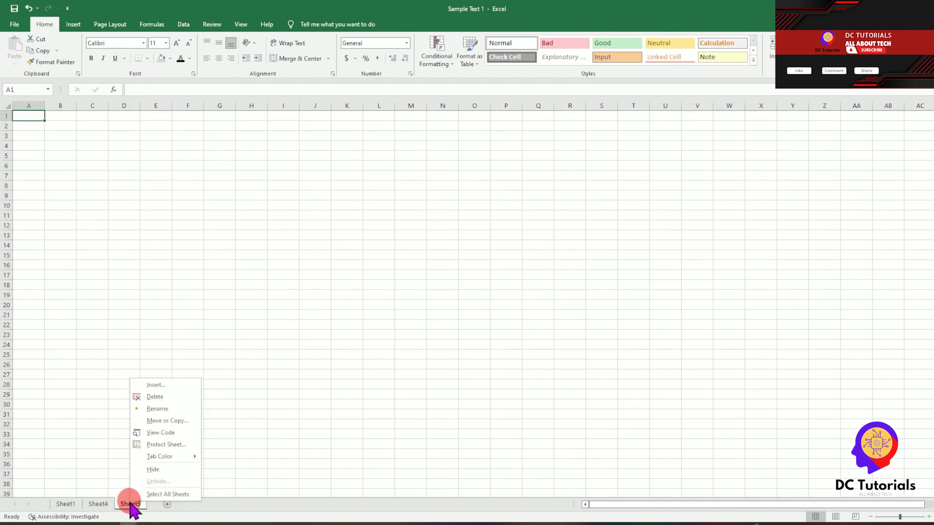
click(157, 408)
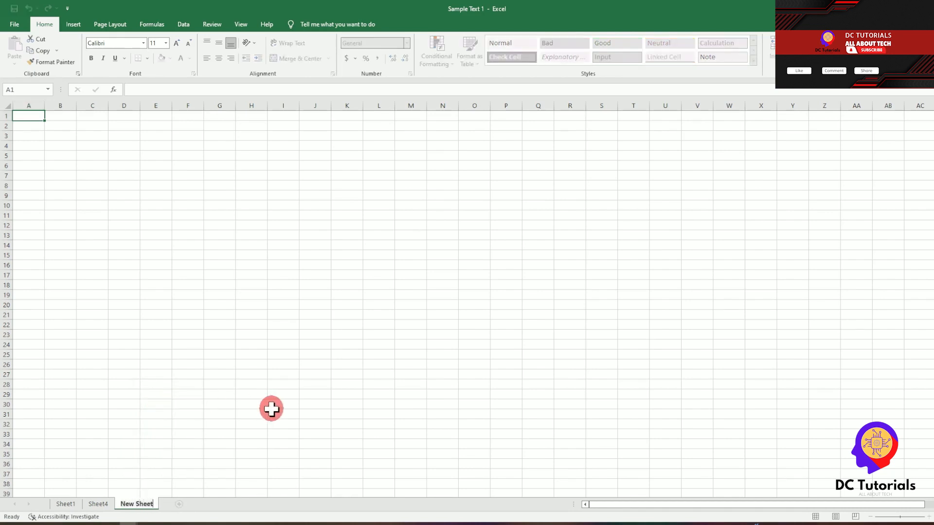
click(226, 395)
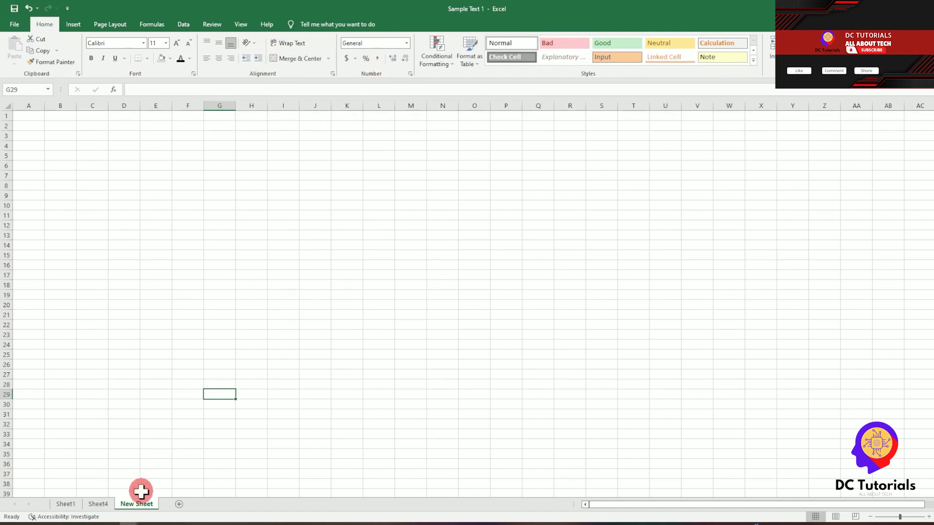
Step: Return to Sheet4, select the Hello/Hi block A1:B4, and bring up the Insert commands
click(105, 505)
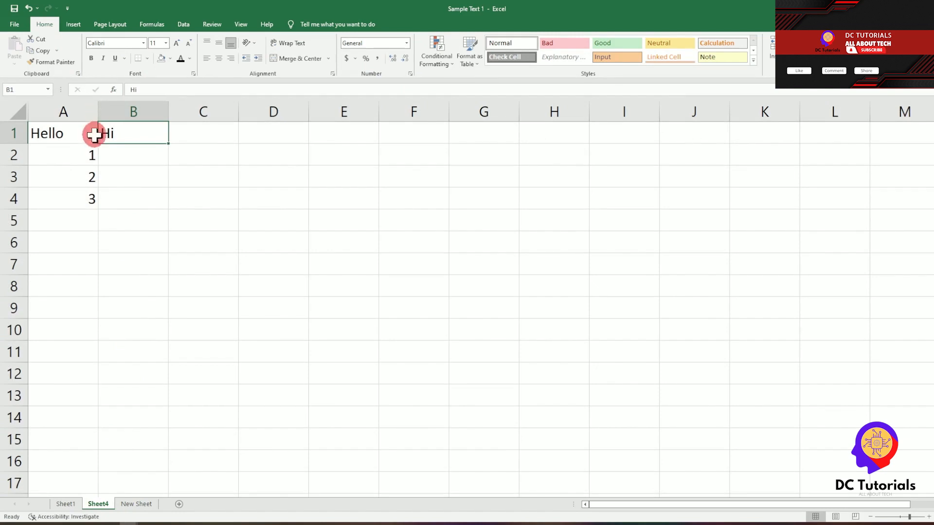
drag(72, 132, 140, 198)
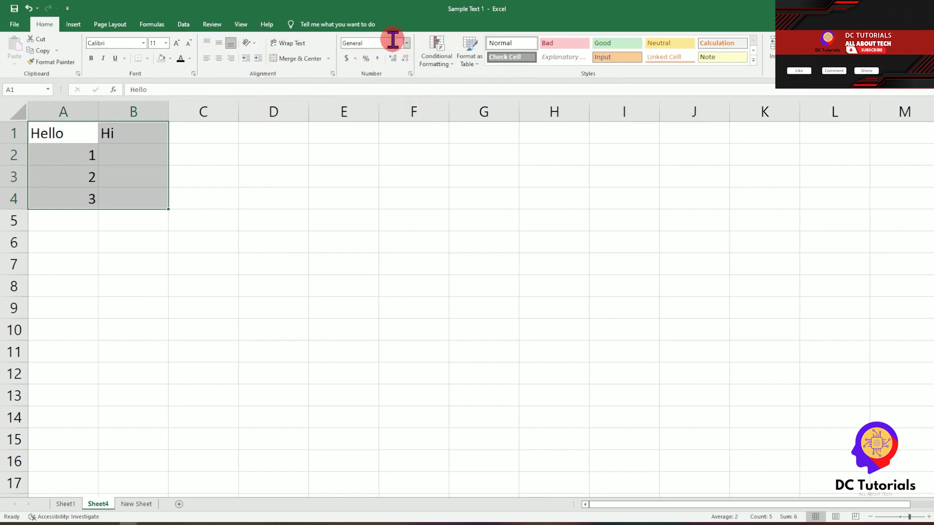
click(73, 26)
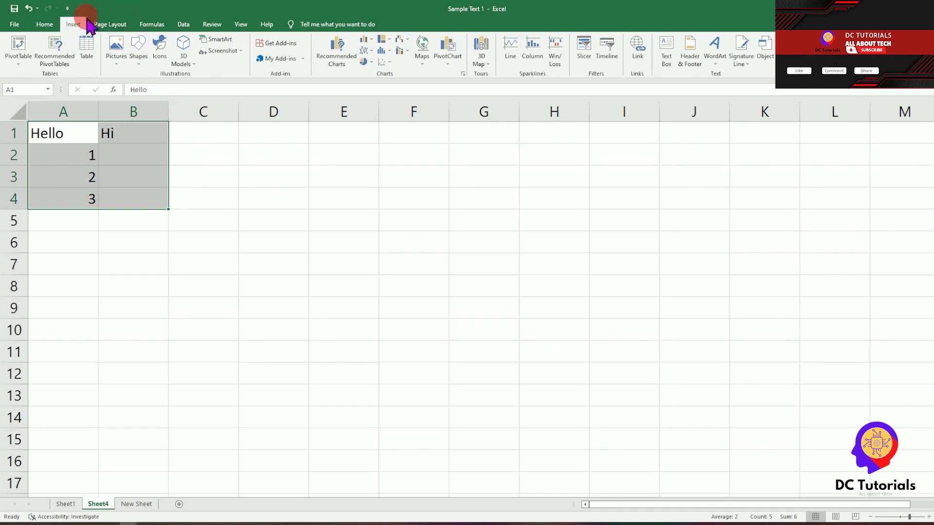
Step: Preview the picture and shape insert options and the page layout settings
click(120, 67)
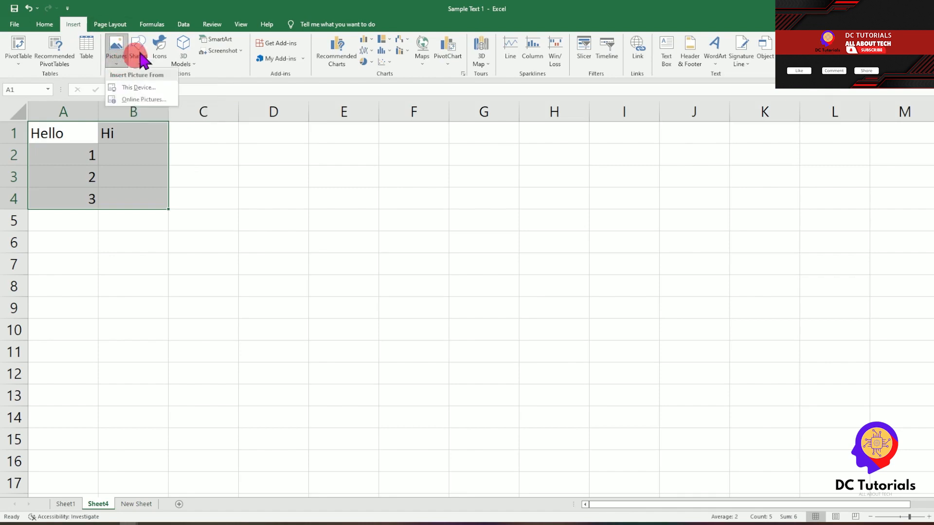
click(236, 186)
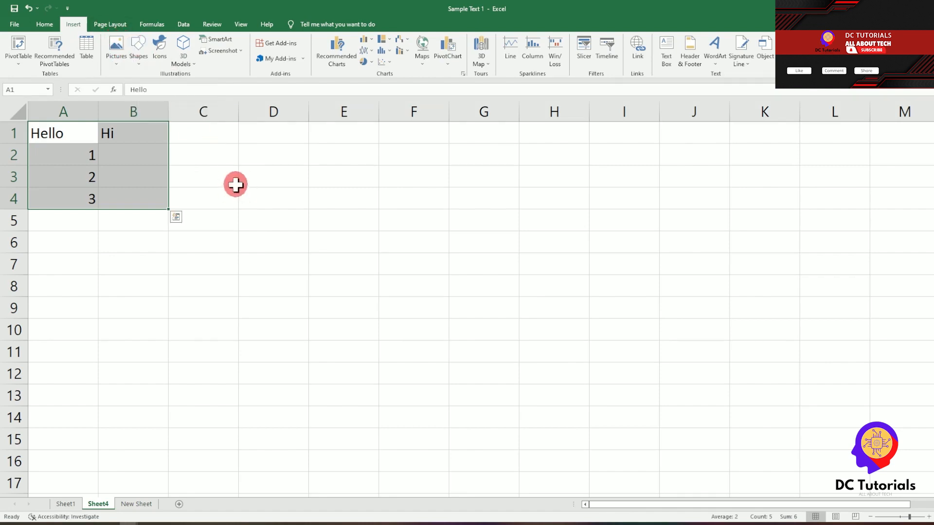
click(139, 54)
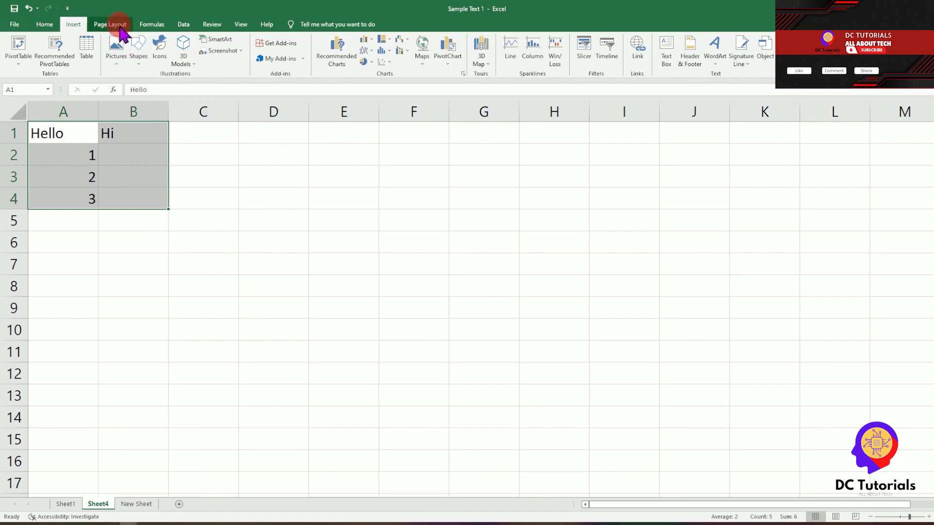
click(120, 25)
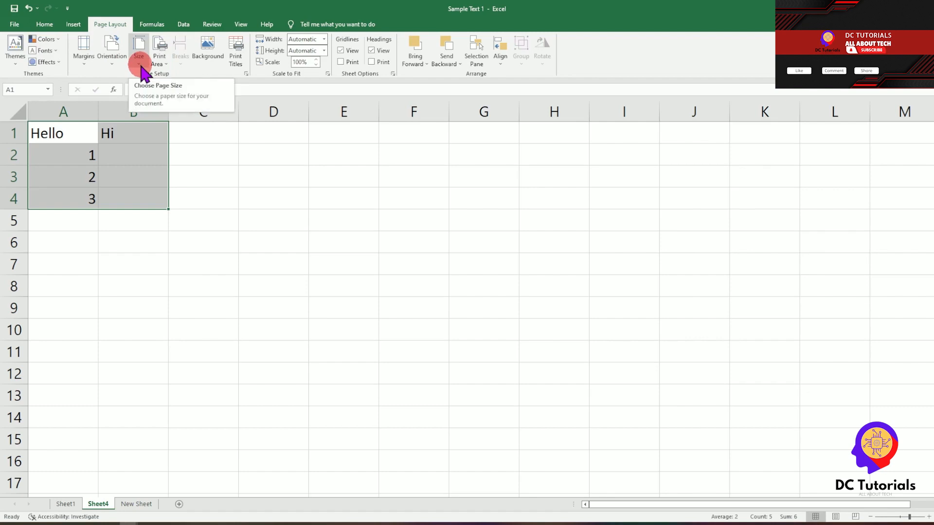
Step: Try an AutoSum MIN formula in empty cell C1, then cancel it
click(153, 25)
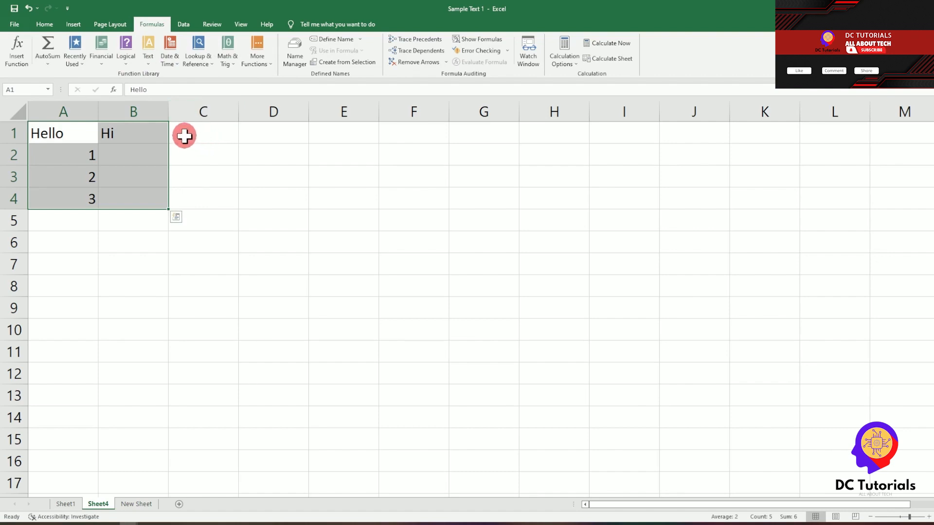
click(187, 135)
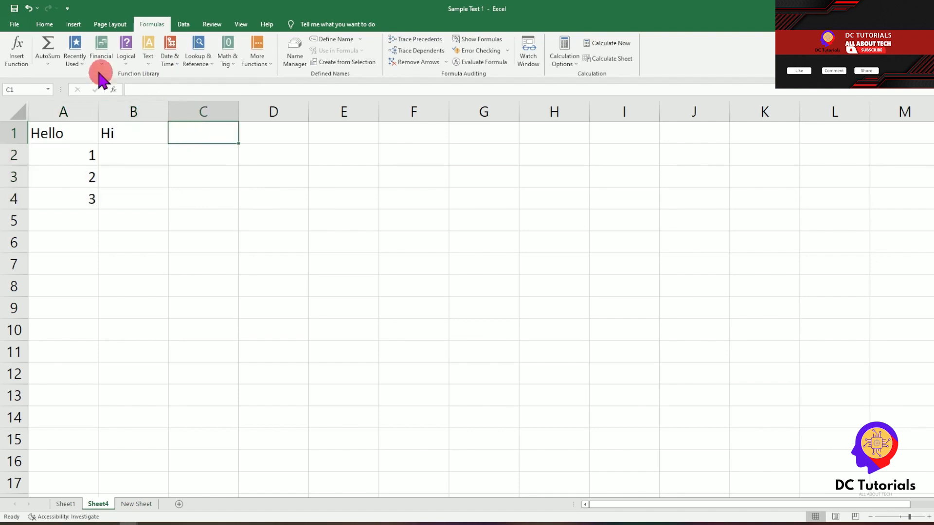
click(48, 63)
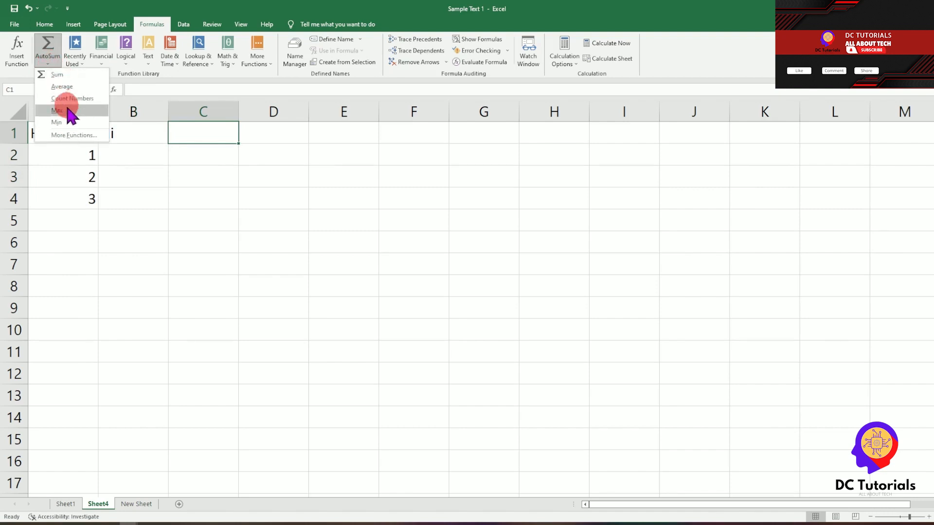
click(64, 121)
key(Escape)
click(48, 63)
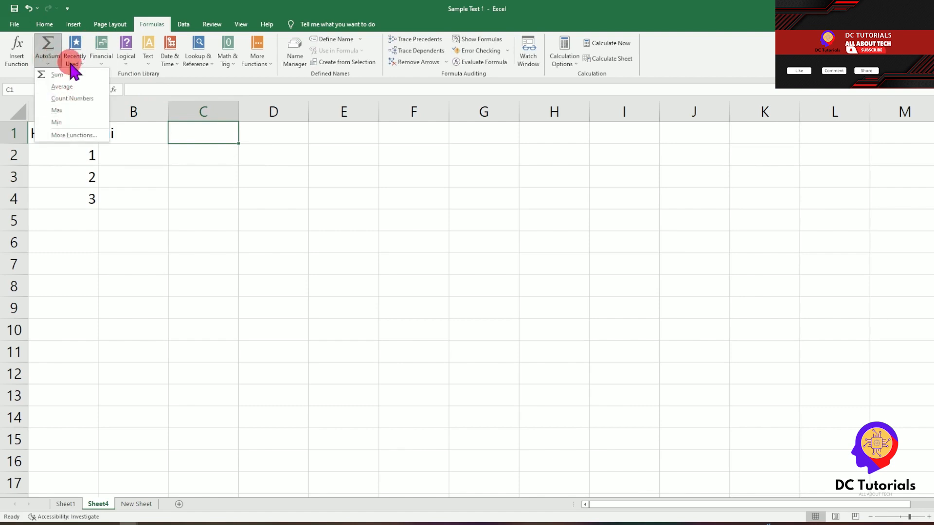
click(233, 174)
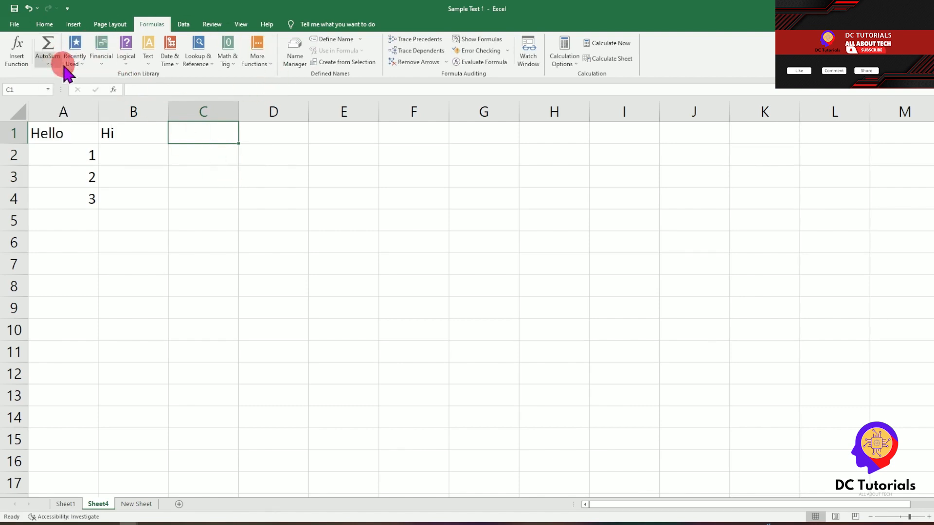
Step: Browse the Financial, Logical and Text function lists without inserting anything
click(100, 61)
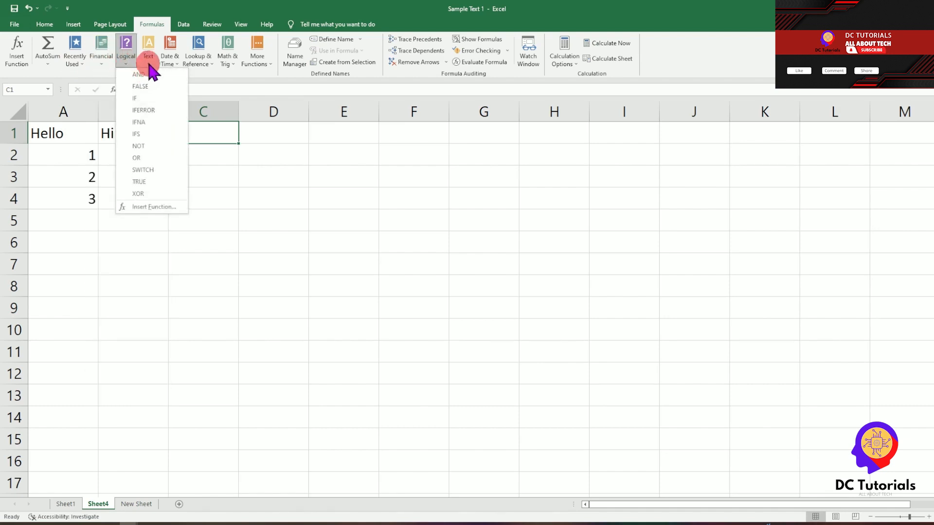
click(149, 62)
click(148, 61)
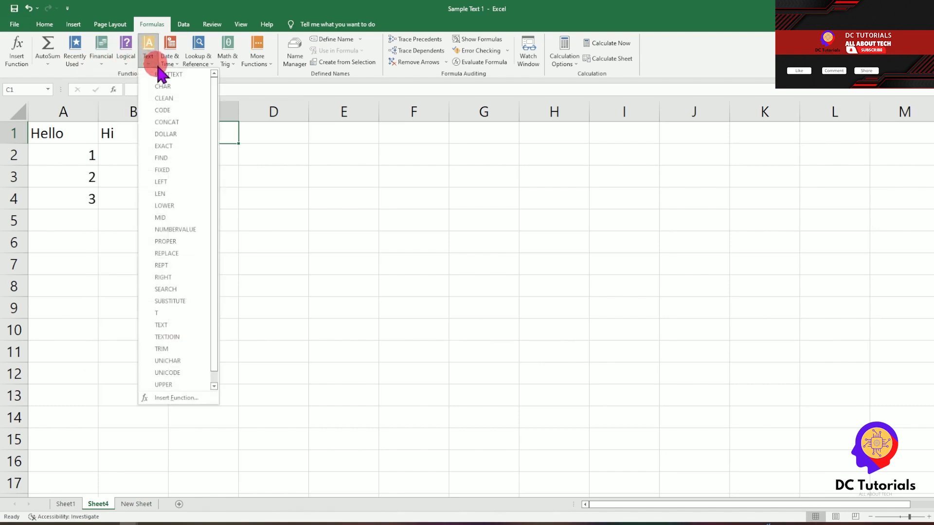
click(297, 146)
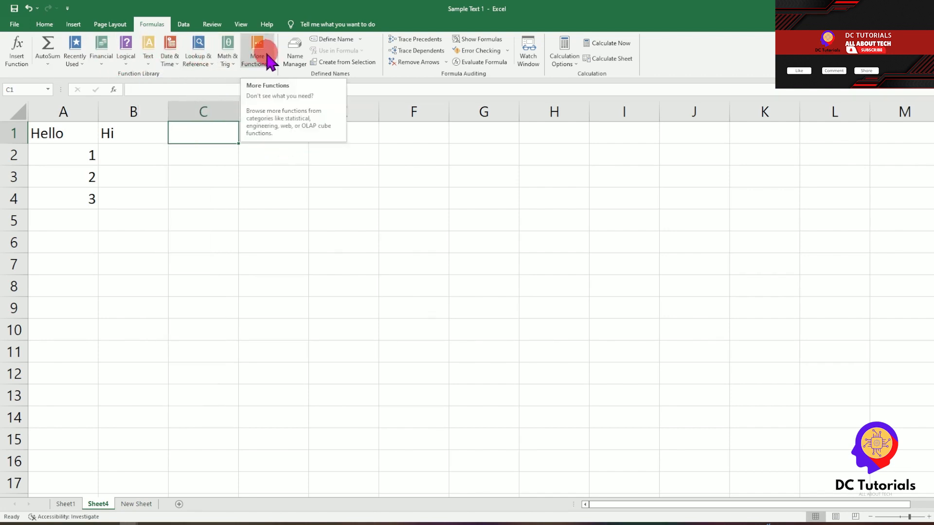
click(183, 24)
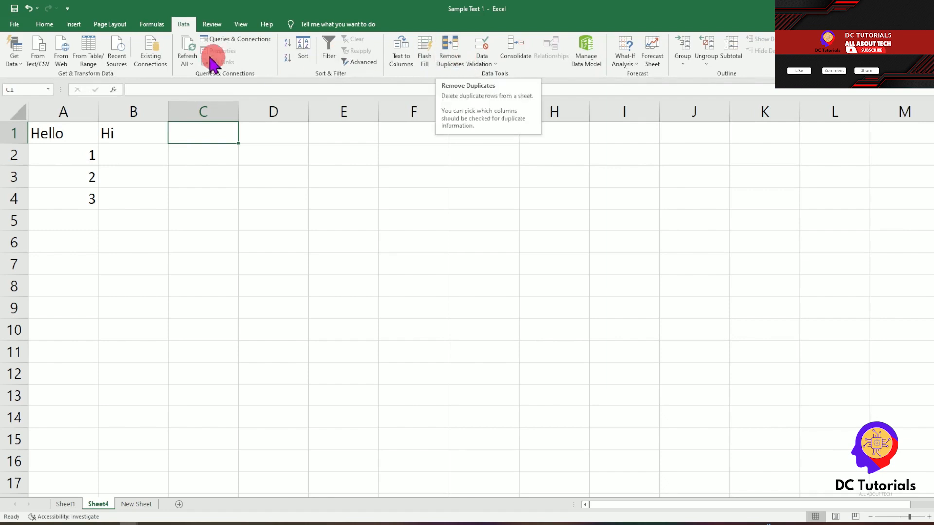
Step: Look through the Review commands, then the worksheet View settings
click(212, 27)
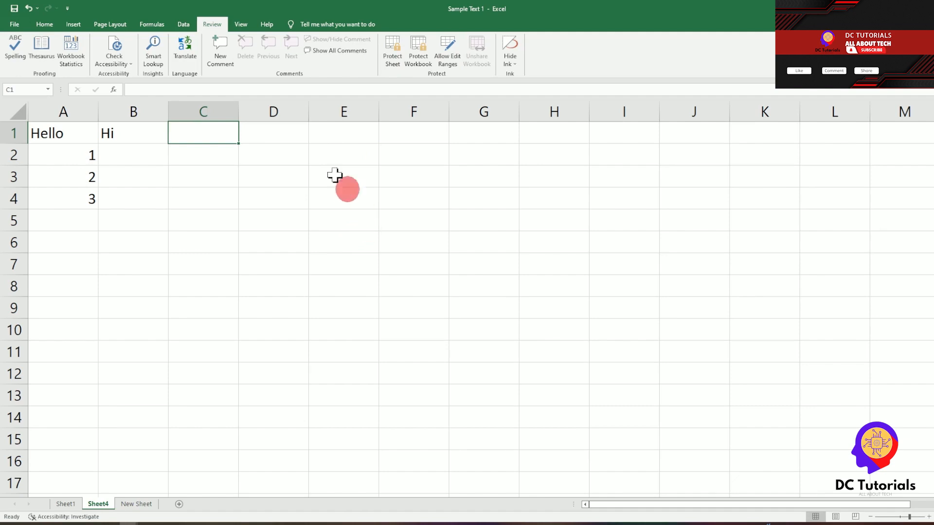
click(241, 24)
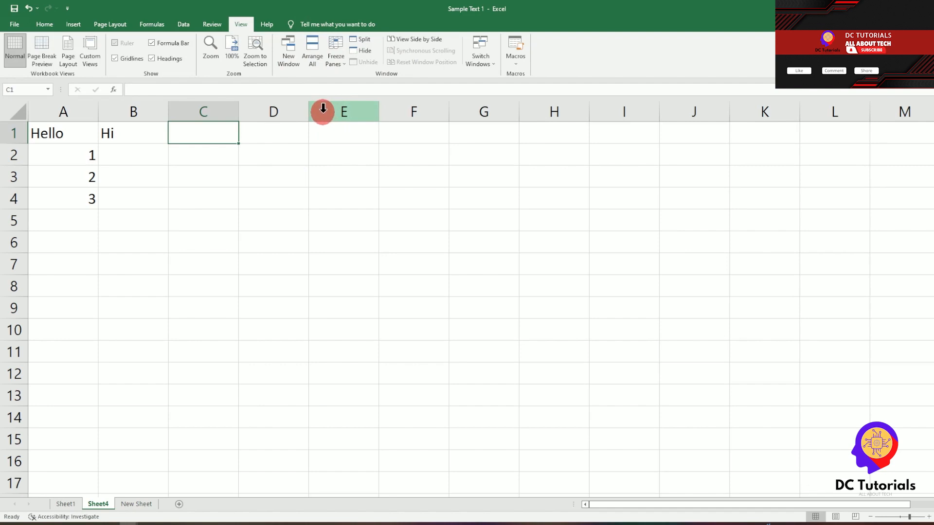
Step: Check the Freeze Panes options without applying any, then switch to Sheet1's Button/Sample table
click(336, 73)
click(215, 266)
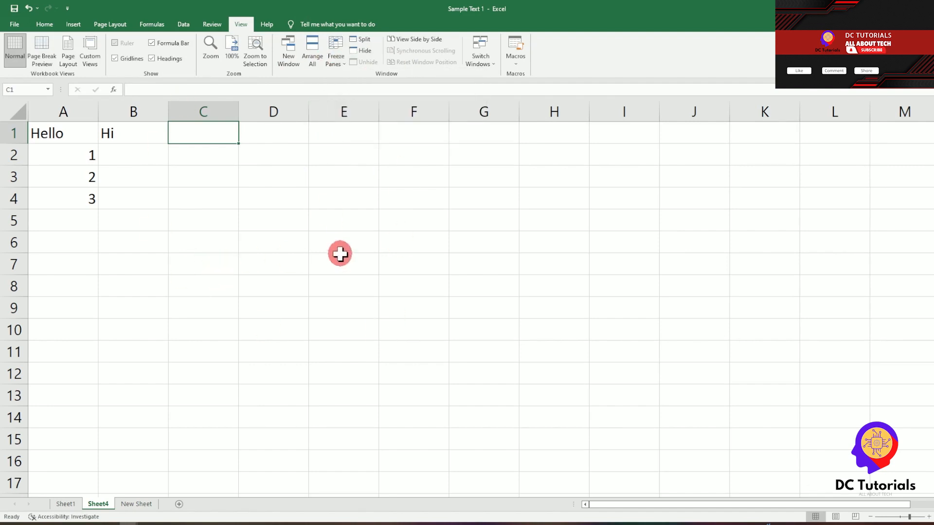
scroll(341, 327, down, 20)
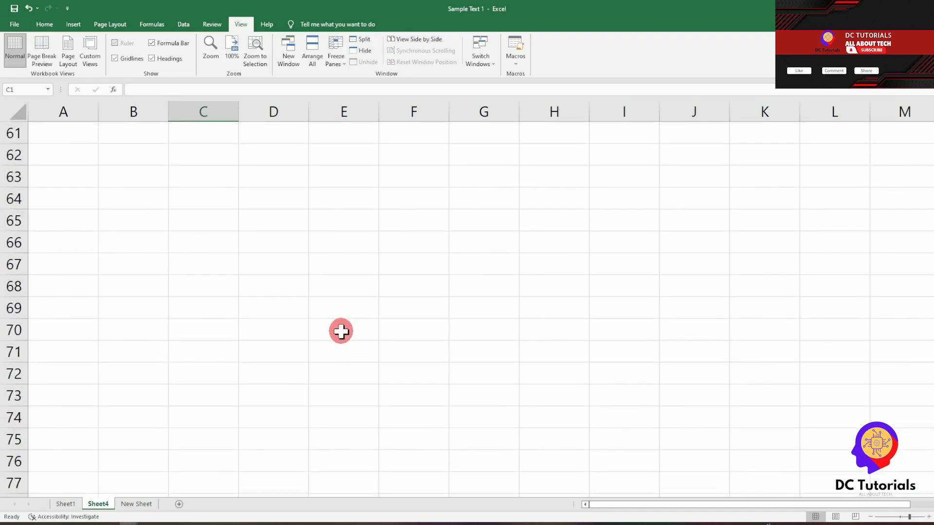
scroll(342, 334, up, 20)
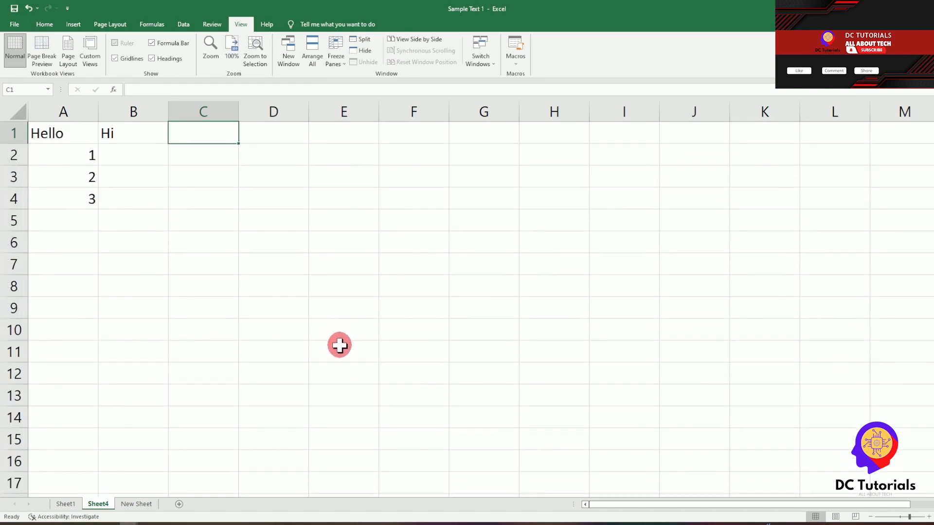
click(338, 61)
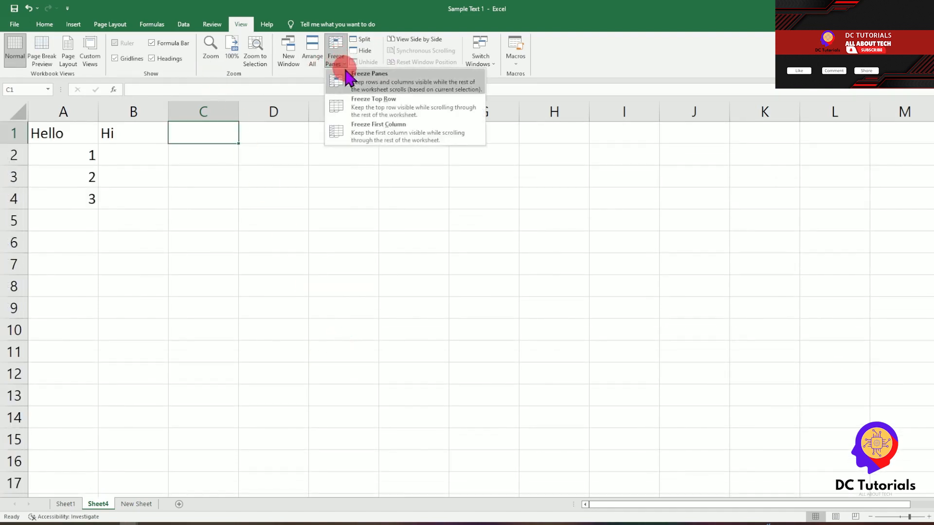
click(114, 142)
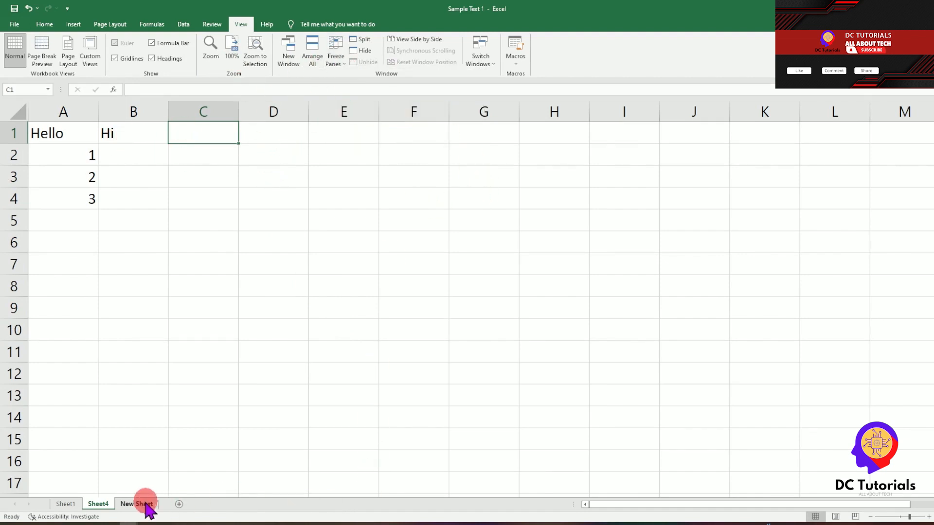
mouse_move(682, 506)
mouse_down()
mouse_move(744, 506)
mouse_move(675, 508)
mouse_up()
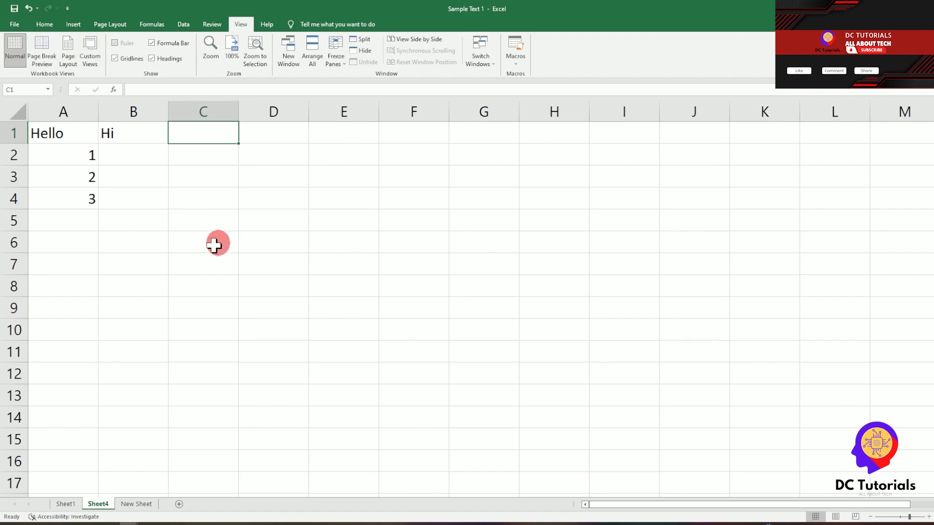
click(66, 504)
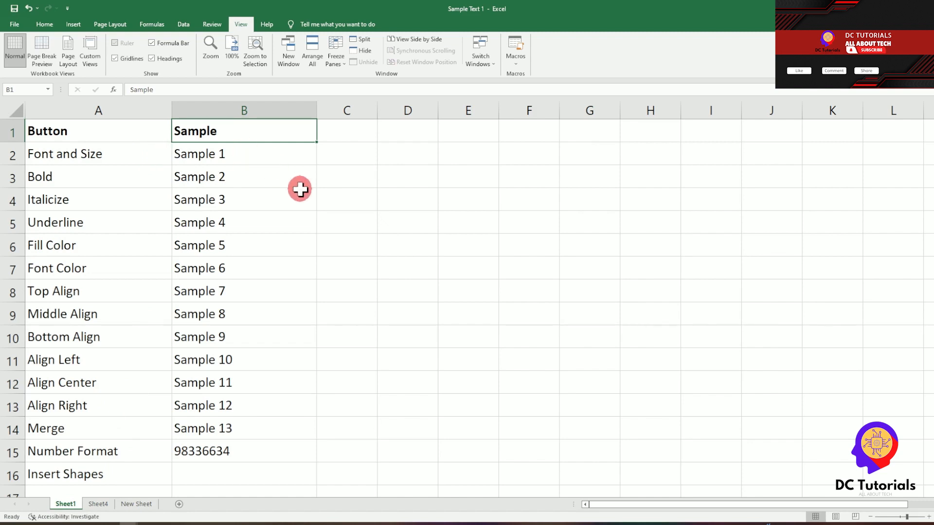
Step: Set Sample 1 in B2 to Algerian font at size 22, then select Sample 2 in B3
click(45, 25)
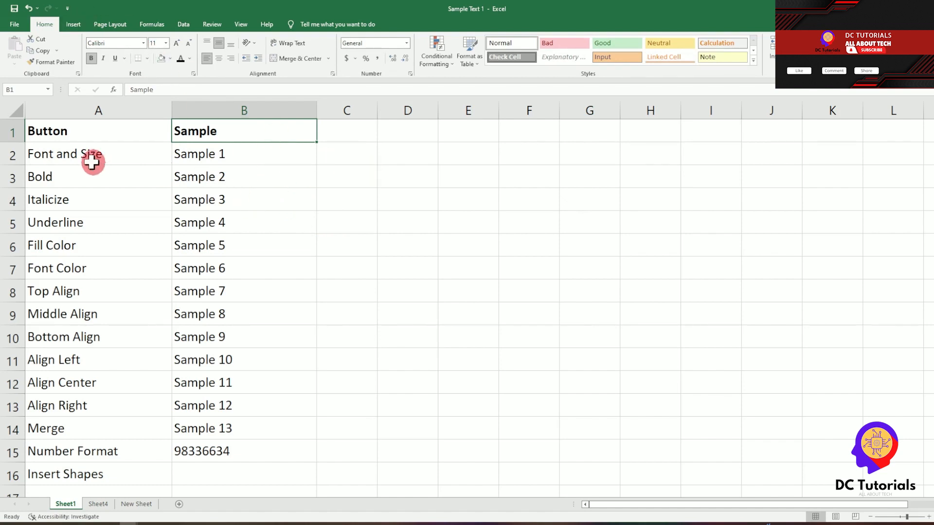
click(208, 157)
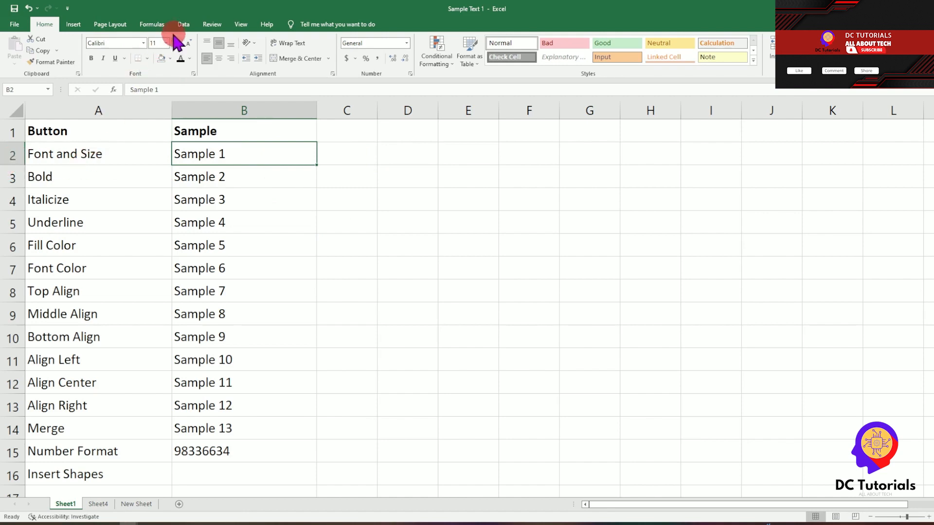
click(144, 44)
click(138, 109)
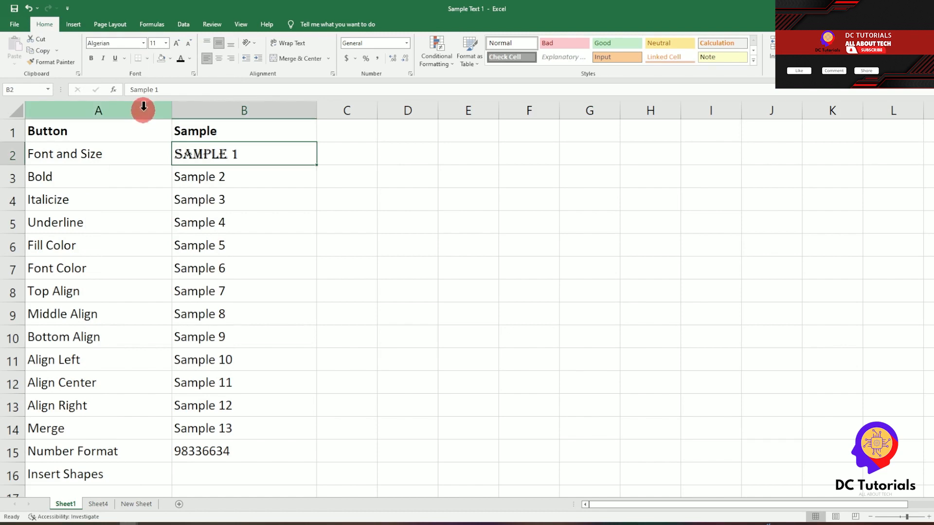
click(166, 43)
click(155, 131)
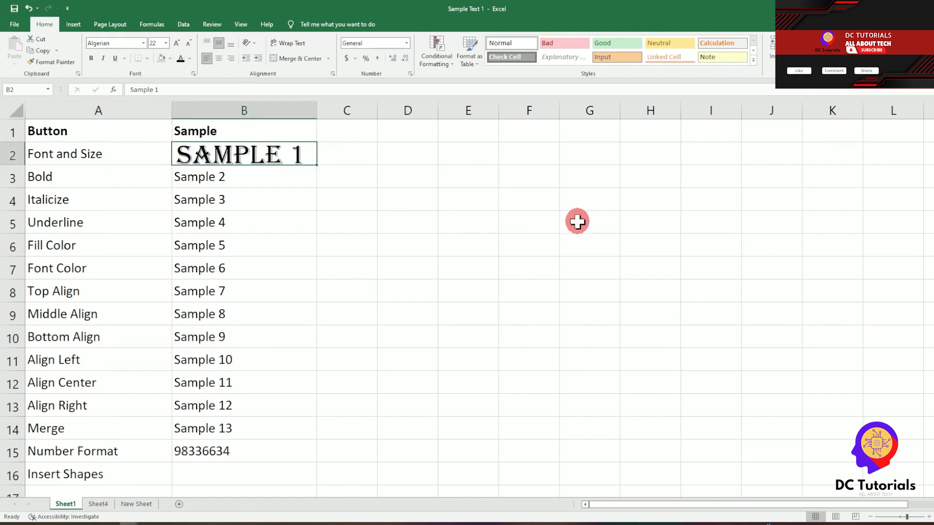
click(246, 174)
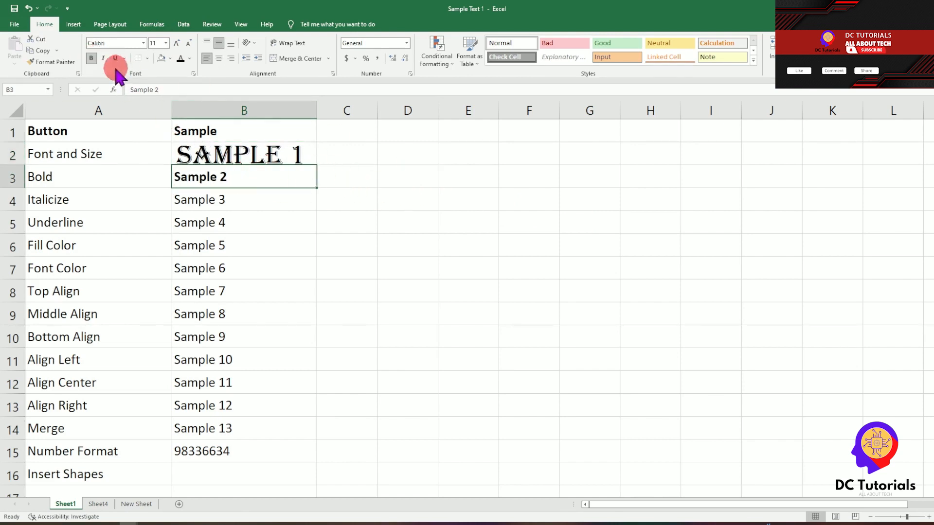
Step: Underline Sample 4 in B5 and give Sample 5 in B6 a gold fill
click(215, 202)
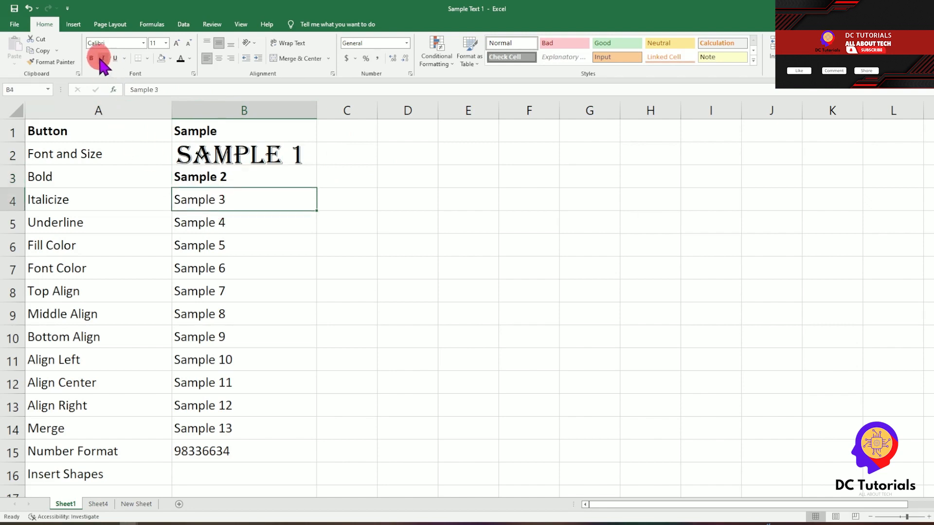
click(243, 225)
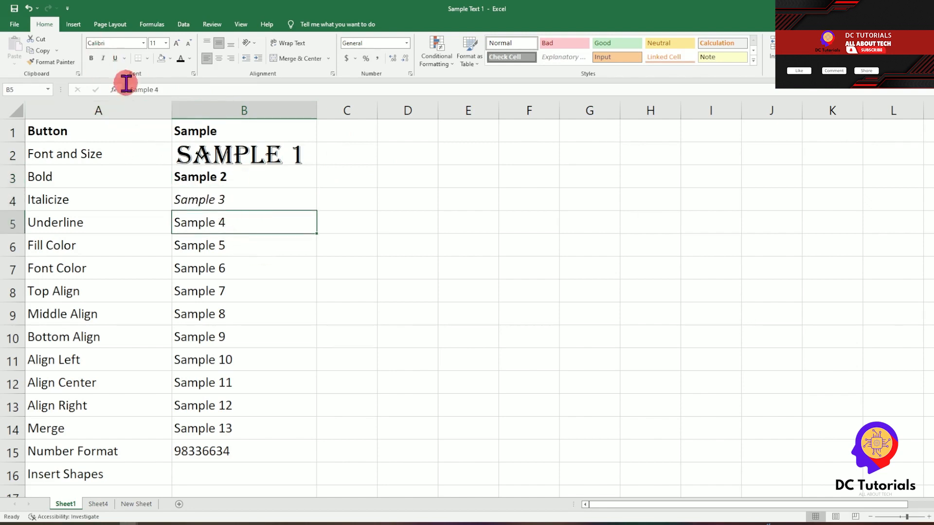
click(116, 58)
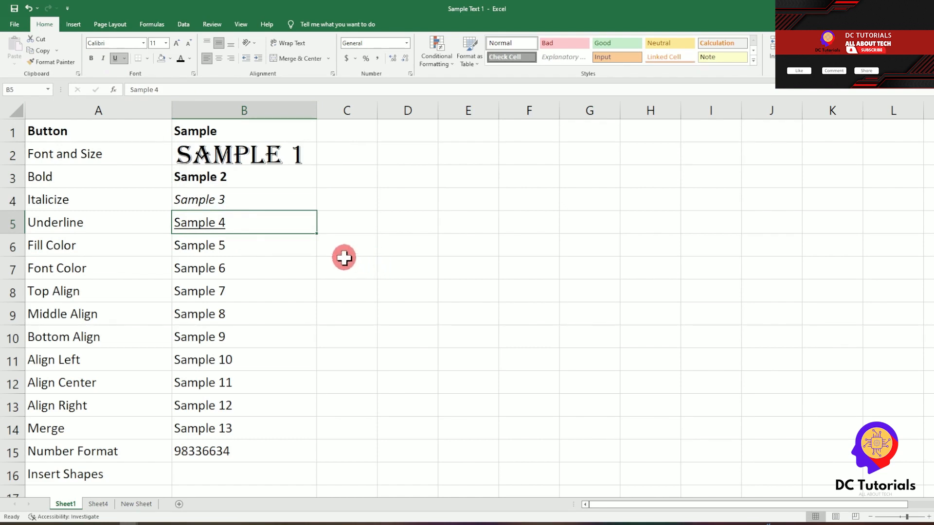
click(243, 246)
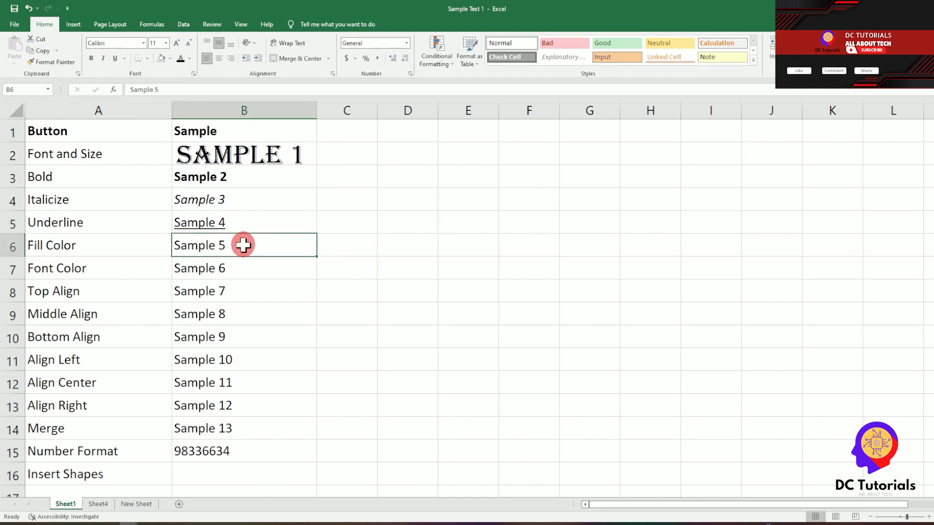
click(170, 59)
click(220, 102)
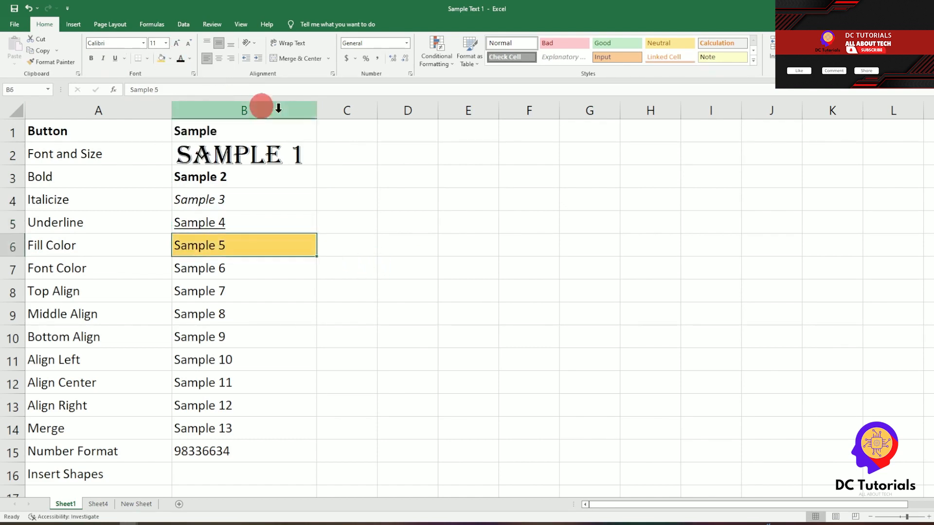
Step: Make Sample 6 in B7 red and select the entries in rows 8 to 10
click(270, 271)
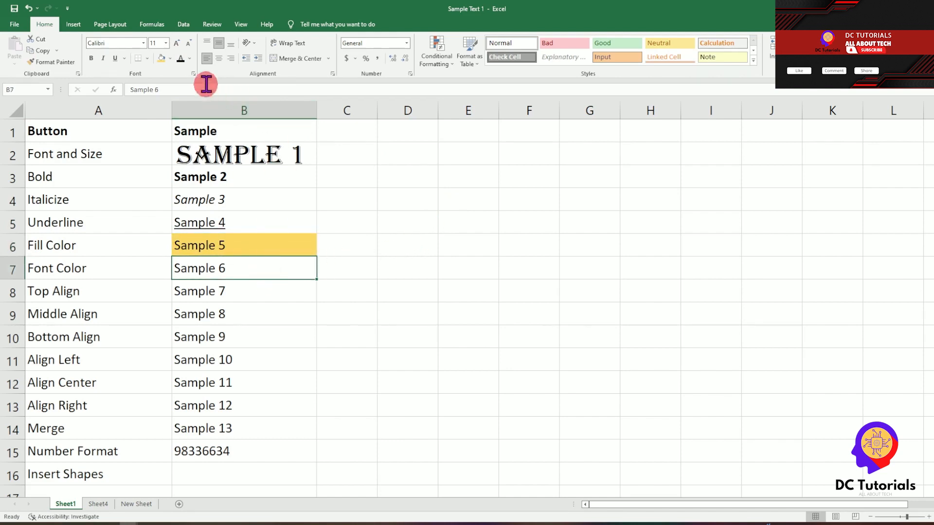
click(190, 59)
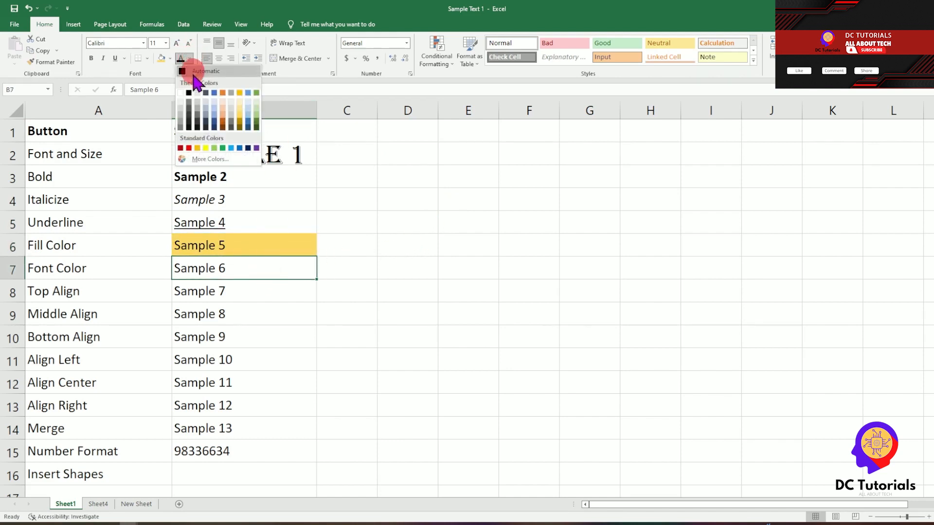
click(187, 144)
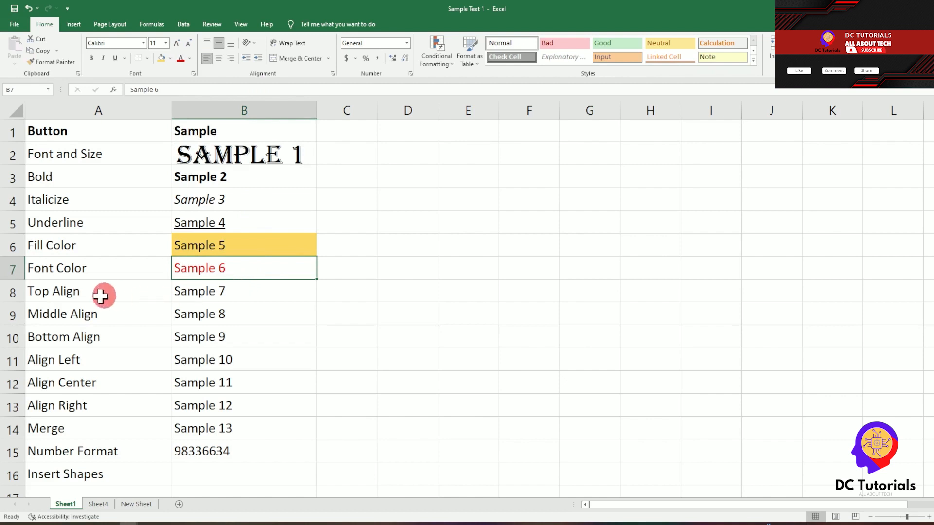
drag(72, 295, 271, 338)
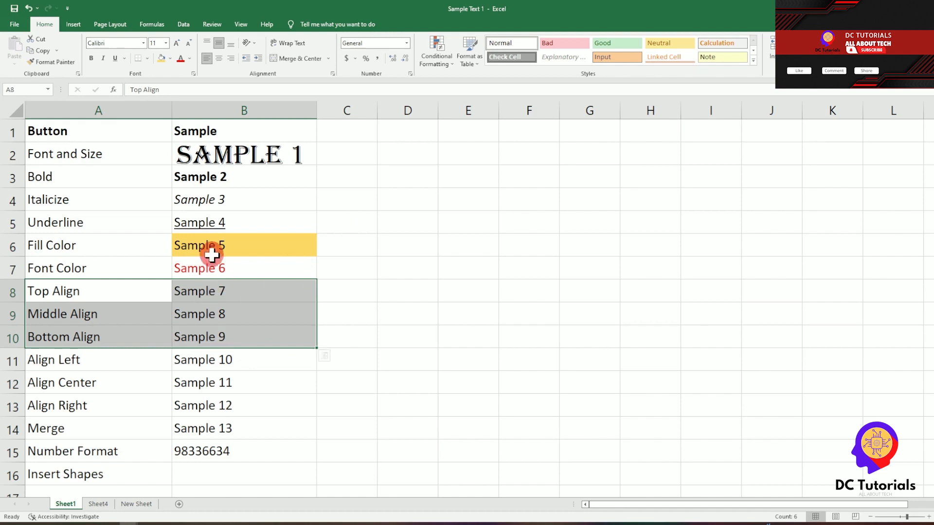
Step: Make rows 8, 9 and 10 taller
click(244, 294)
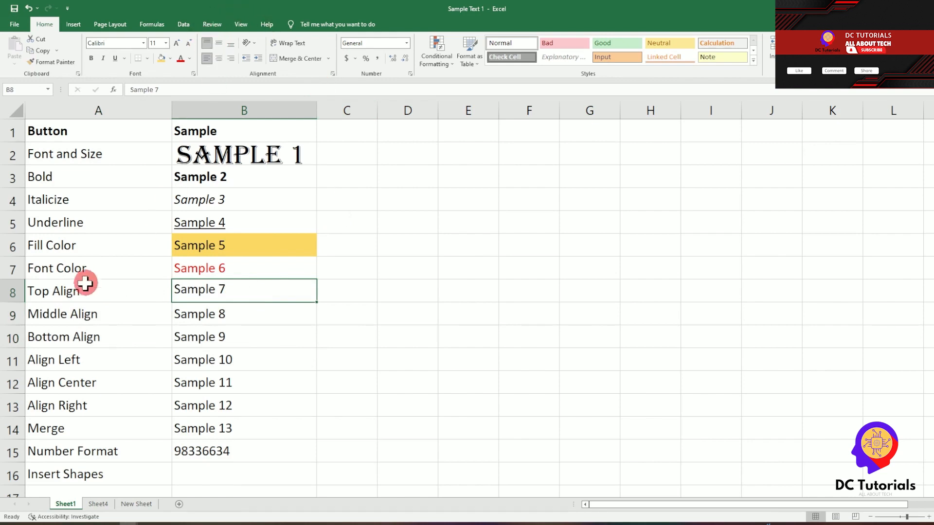
drag(10, 304, 10, 317)
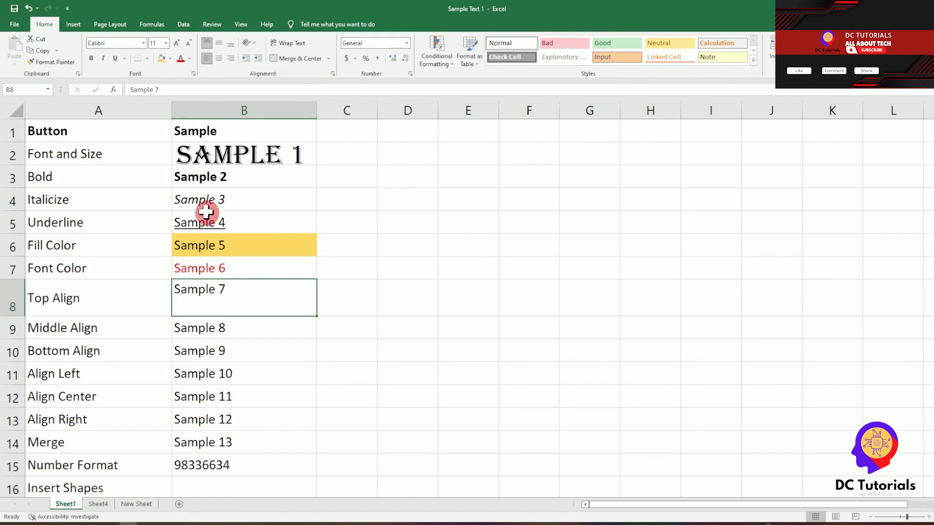
click(205, 291)
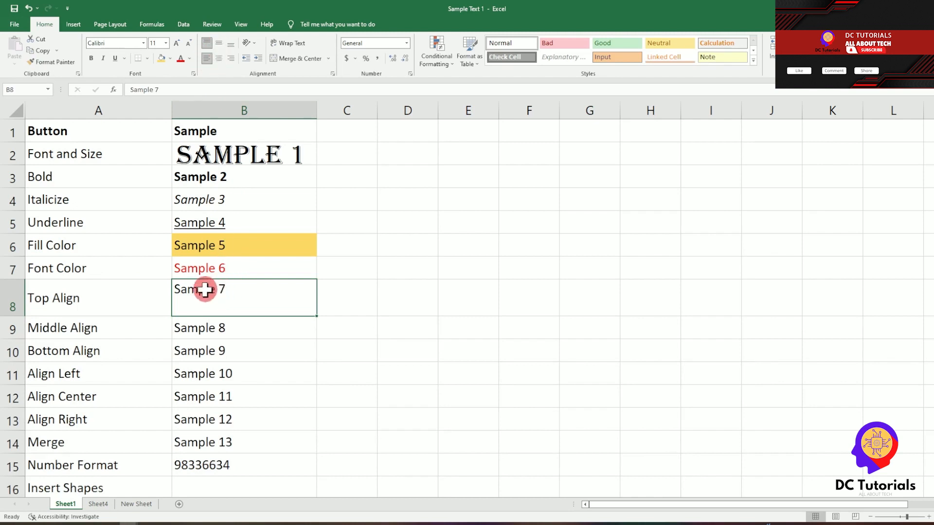
drag(6, 331, 11, 346)
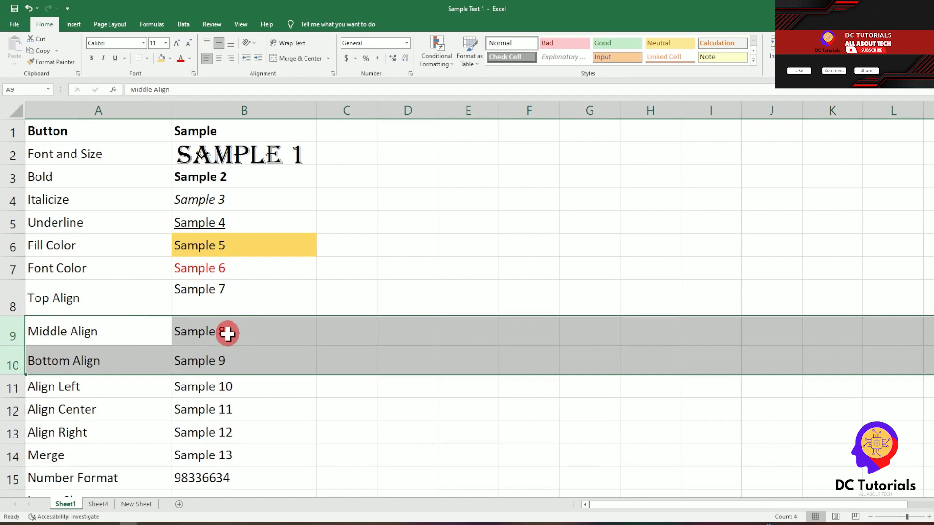
Step: Middle-align Sample 8 in B9 and bottom-align Sample 9 in B10
click(227, 334)
click(220, 44)
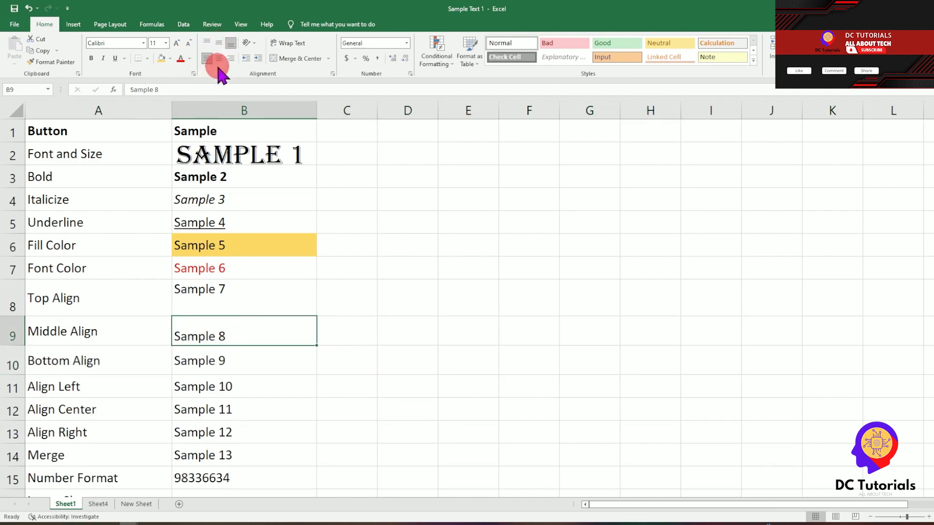
click(220, 49)
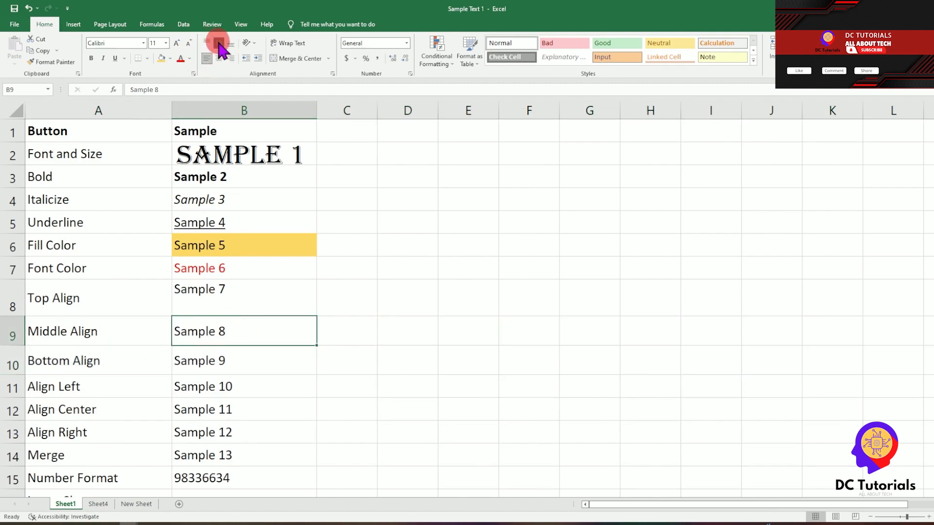
click(248, 354)
click(231, 44)
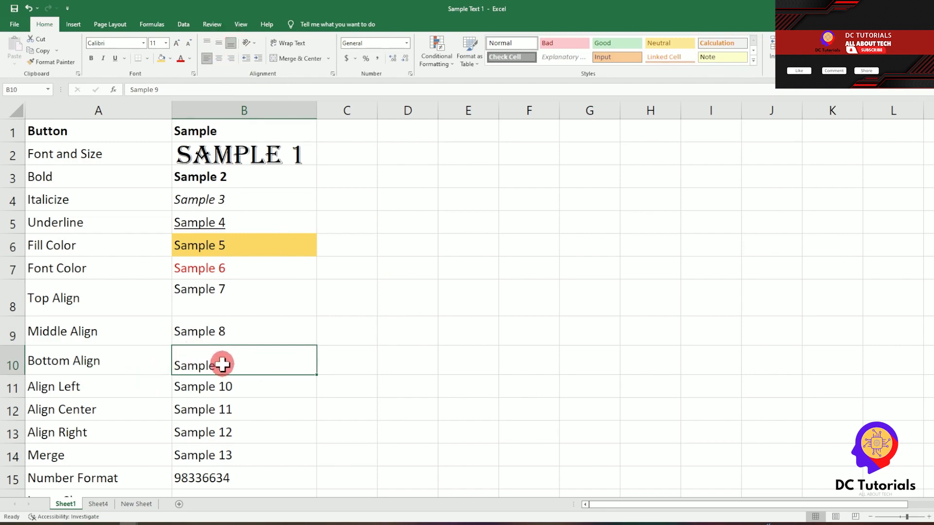
Step: Centre Sample 11 in B12 horizontally
drag(15, 382, 21, 424)
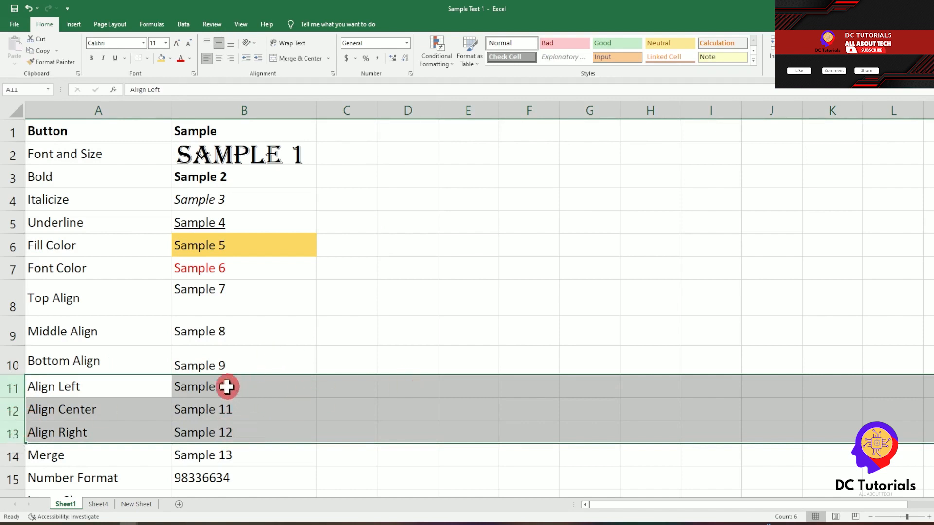
click(257, 391)
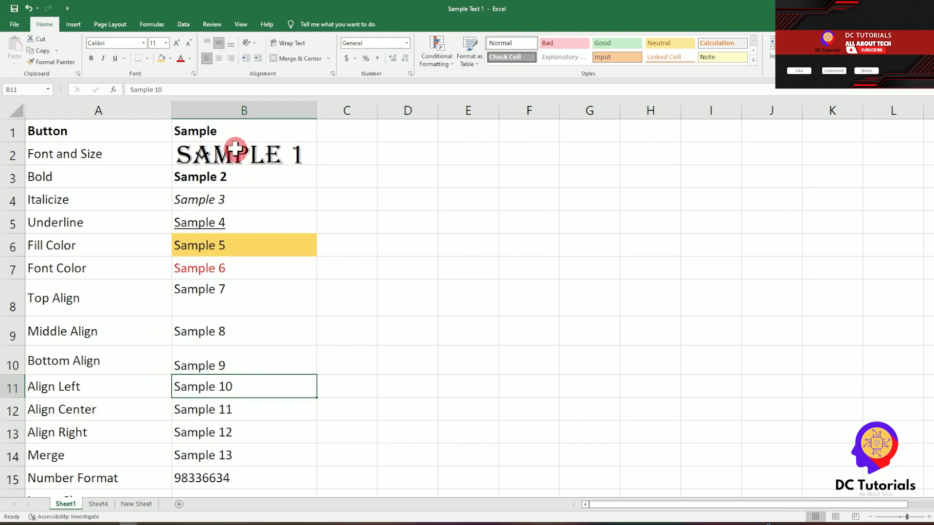
click(229, 407)
click(219, 57)
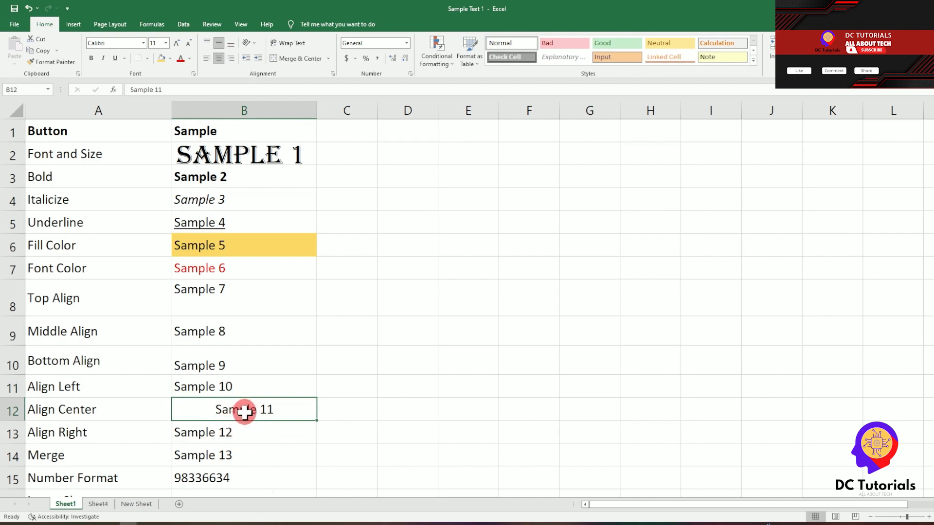
Step: Right-align the Sample 12 text in cell B13
click(222, 431)
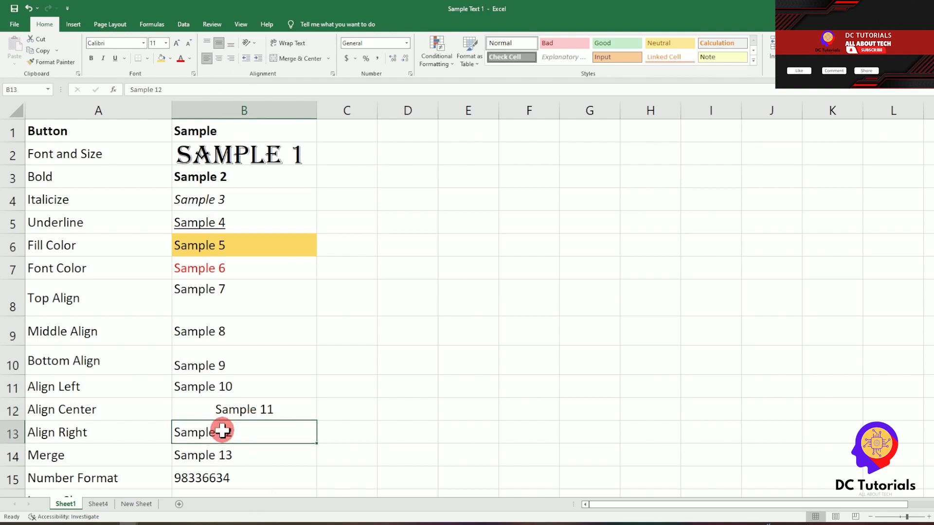
click(232, 59)
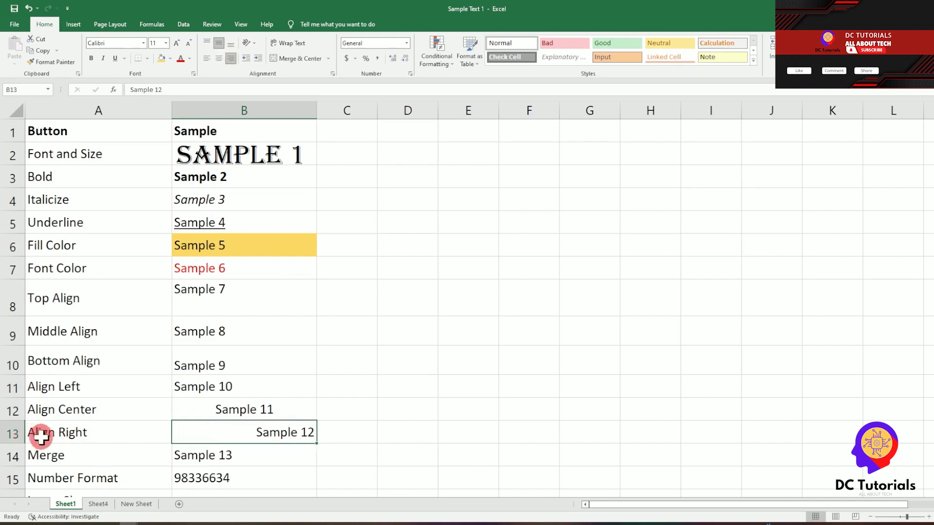
click(85, 463)
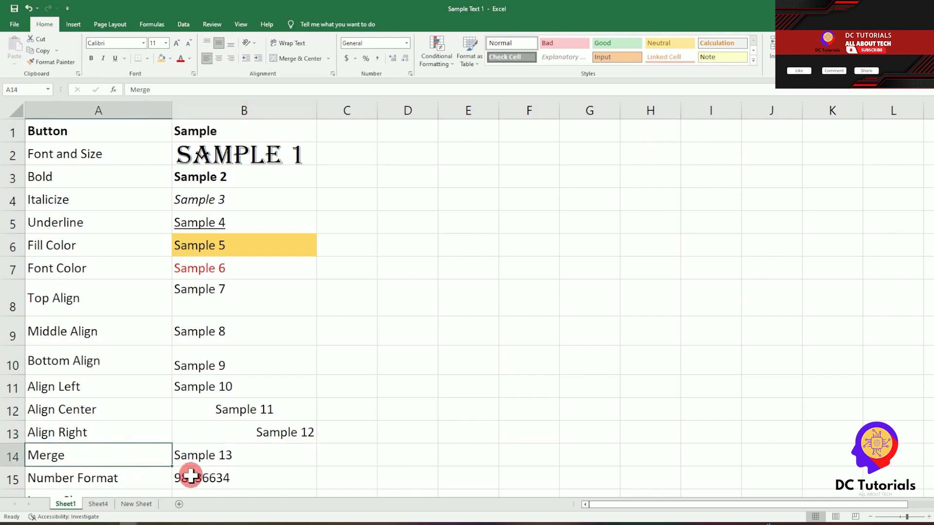
Step: Merge cells B14 and C14 so Sample 13 occupies one combined cell
click(262, 458)
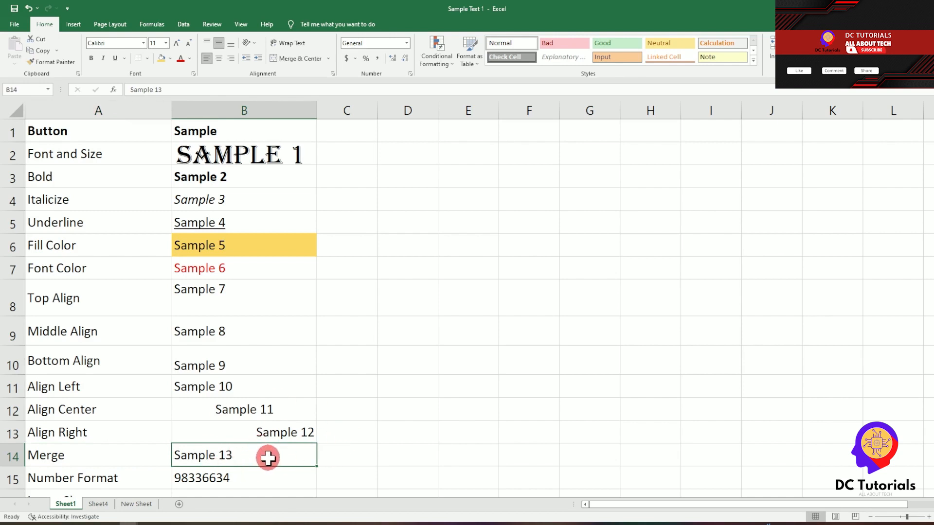
click(349, 451)
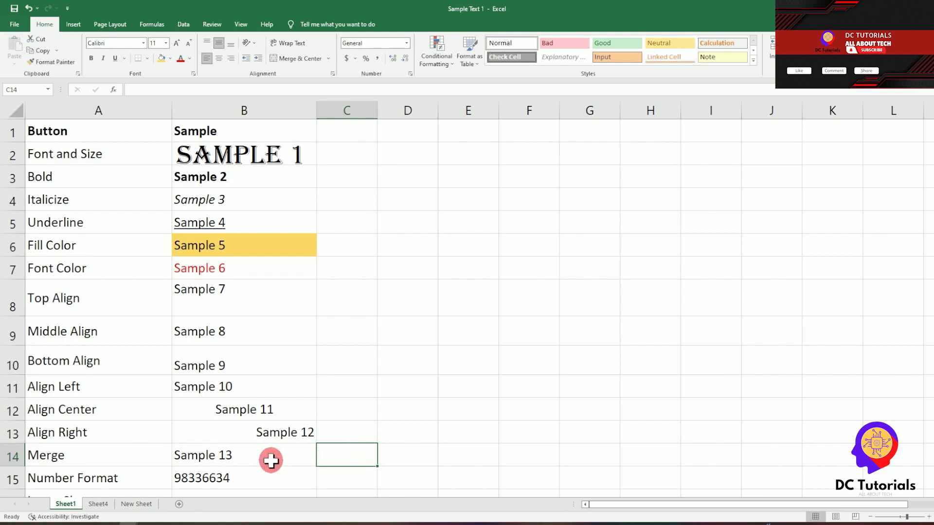
drag(263, 455, 344, 455)
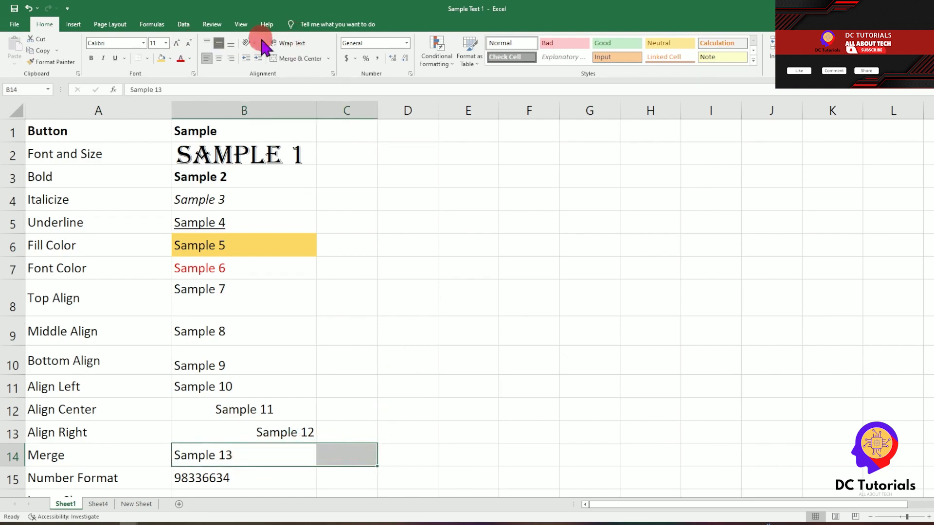
click(331, 61)
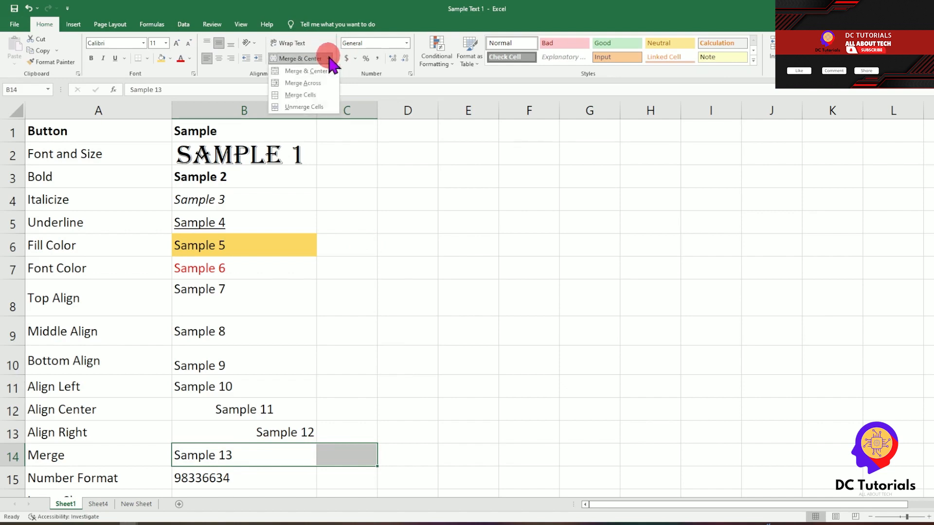
click(301, 90)
click(409, 455)
click(283, 462)
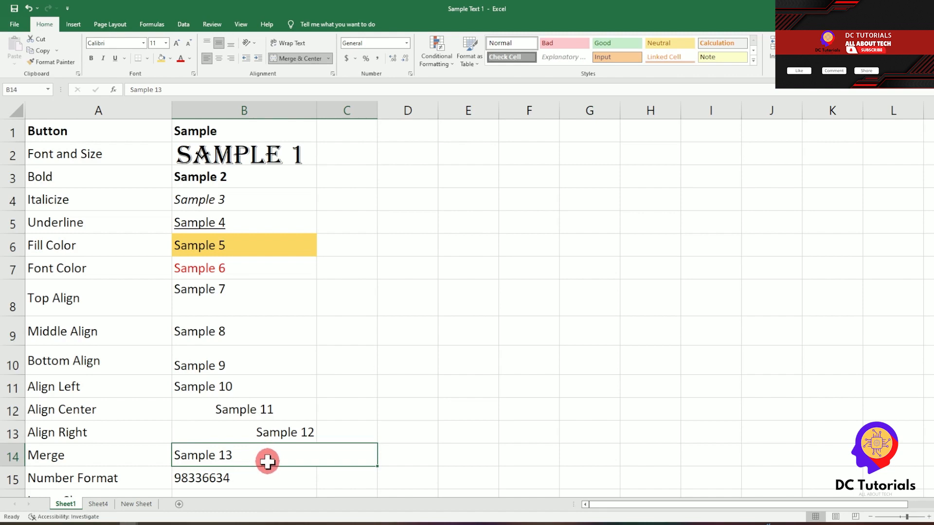
Step: Format 98336634 in B15 as a Number with a 1000 separator
click(229, 479)
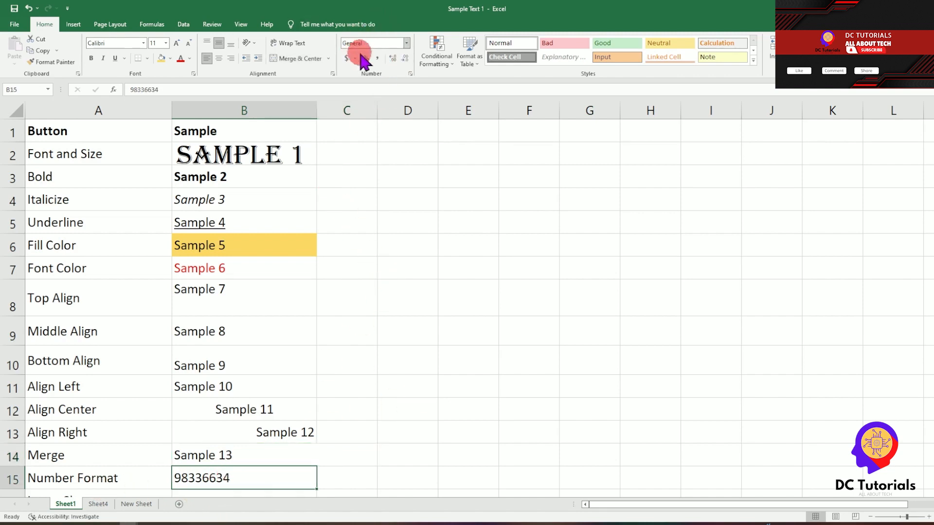
click(407, 43)
click(395, 293)
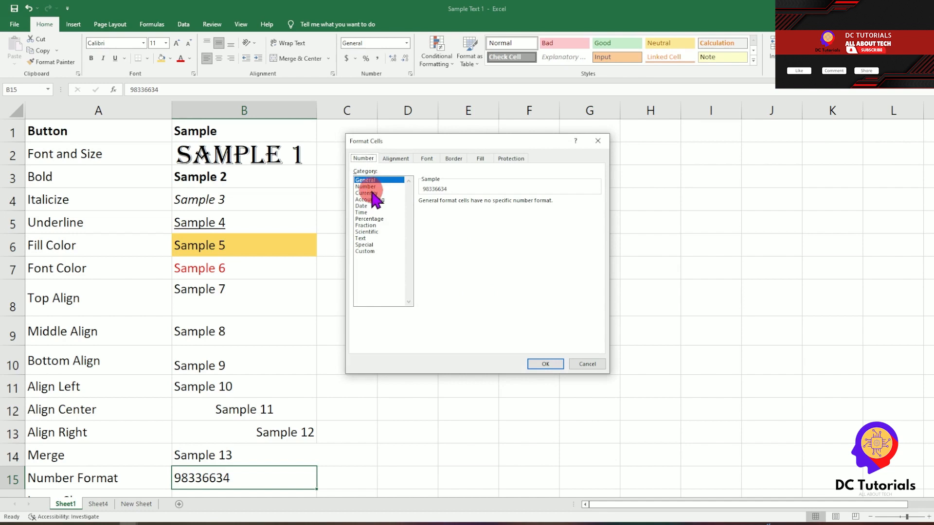
click(369, 187)
click(474, 197)
click(422, 214)
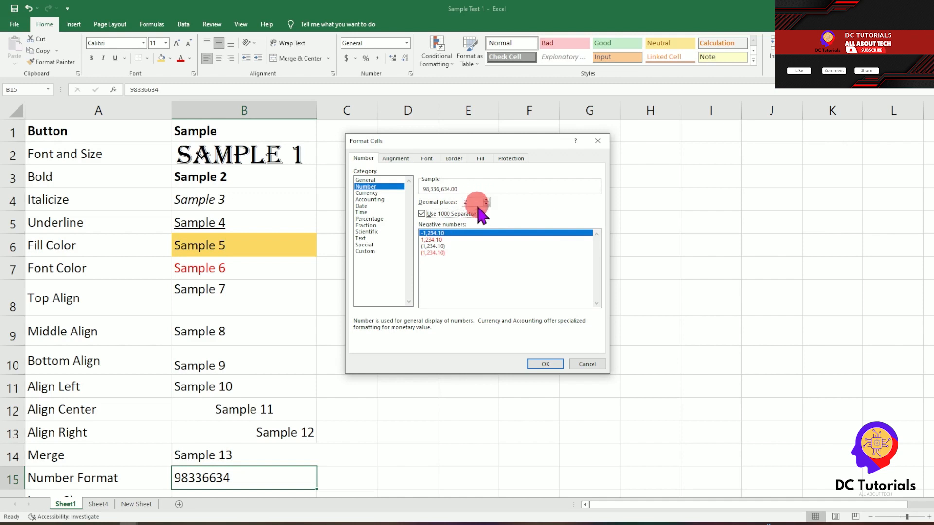
click(549, 365)
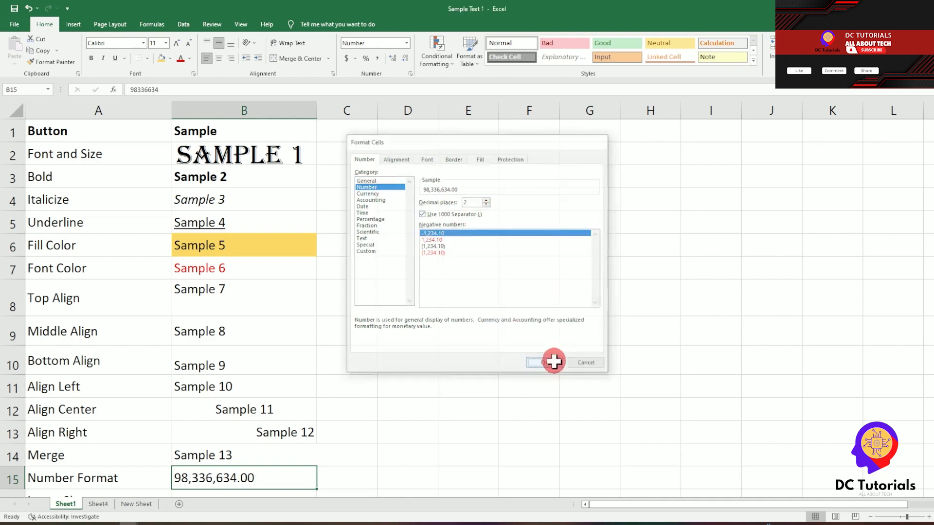
Step: Give B15 Accounting format, first with € Slovak, then as dollar accounting with two decimals
click(406, 44)
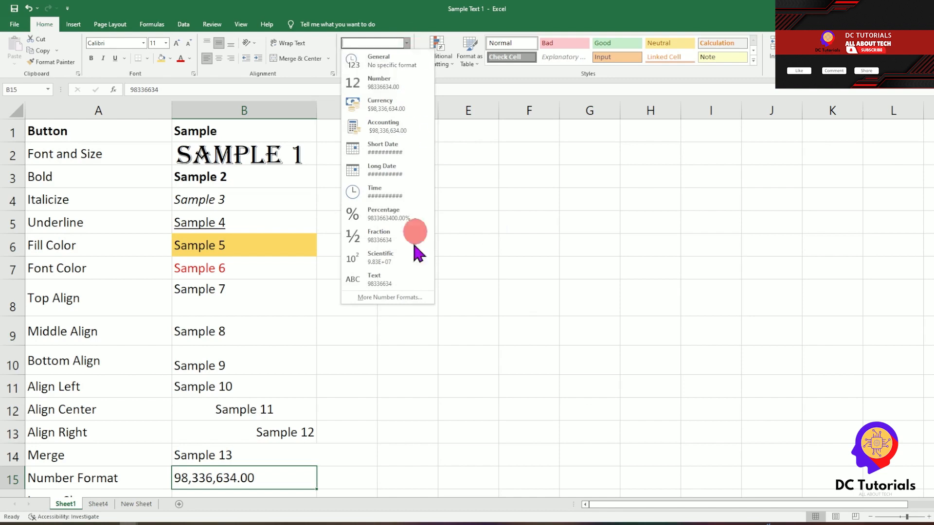
click(403, 298)
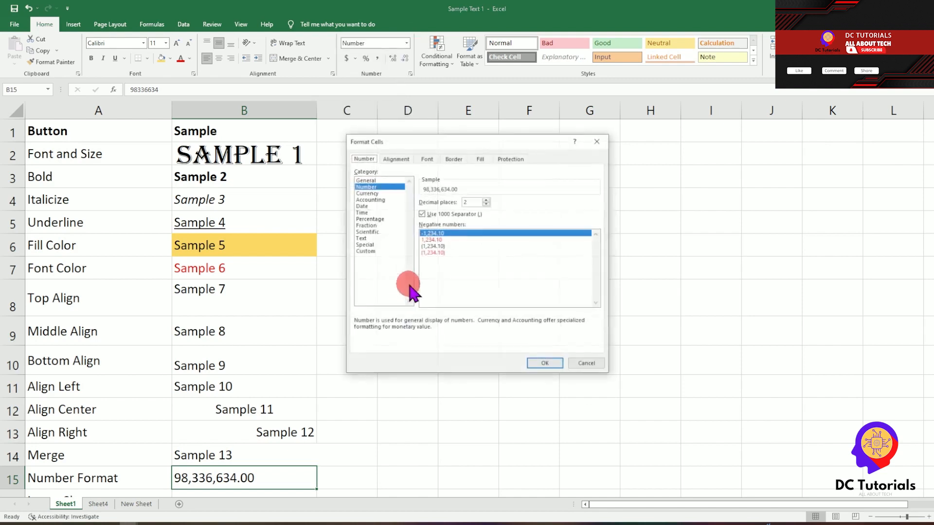
click(380, 200)
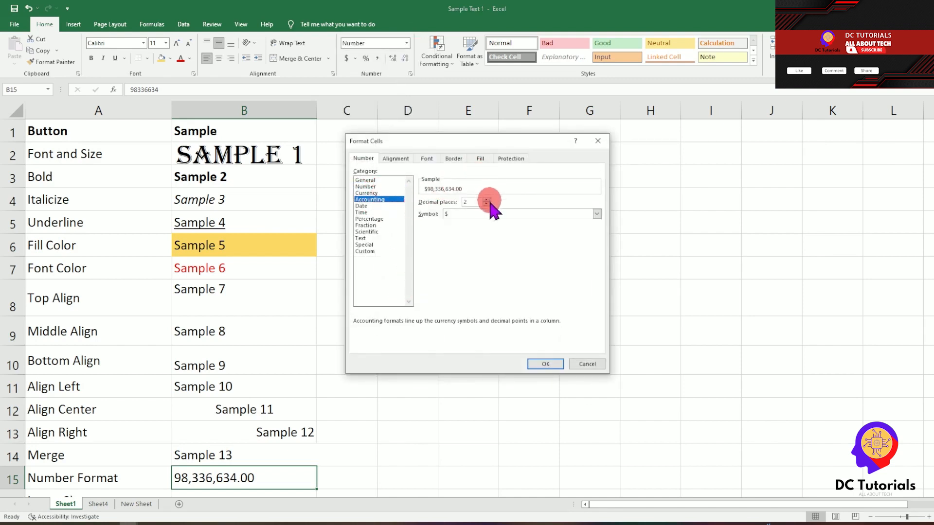
click(596, 214)
scroll(560, 301, down, 3)
scroll(503, 315, down, 2)
drag(597, 236, 614, 256)
click(475, 243)
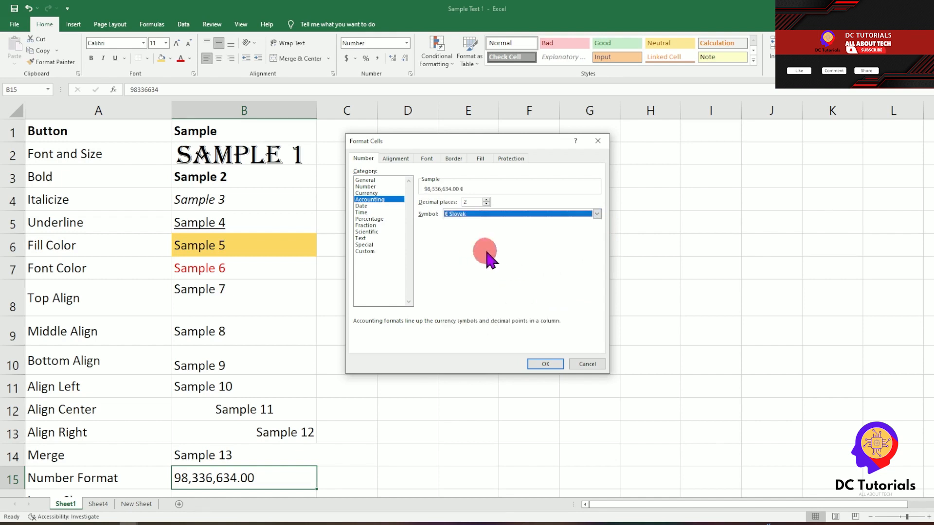
click(545, 364)
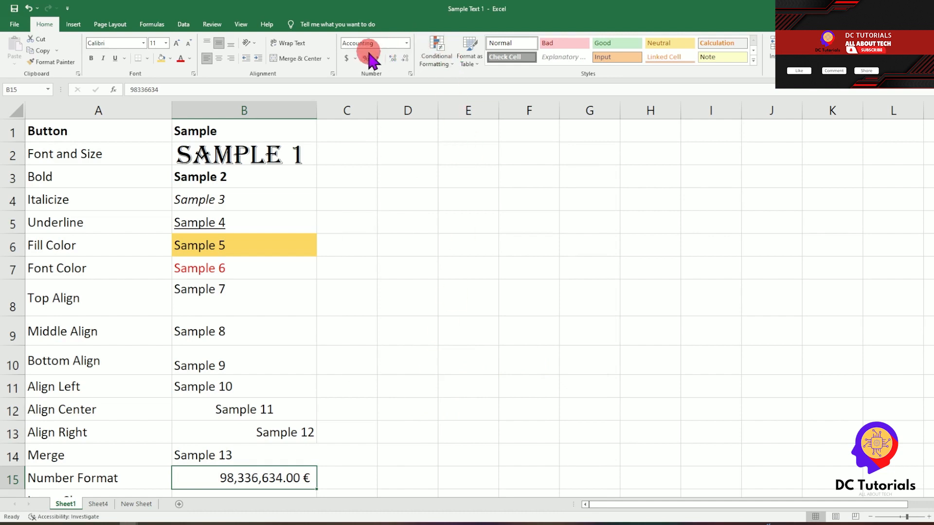
click(349, 59)
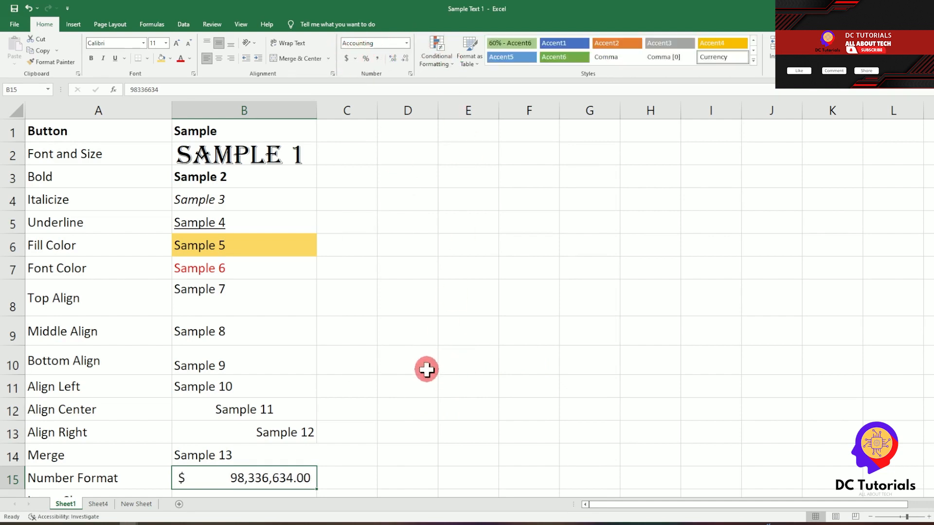
Step: Draw a rectangle shape starting at cell B17 below the Insert Shapes label
scroll(520, 381, down, 3)
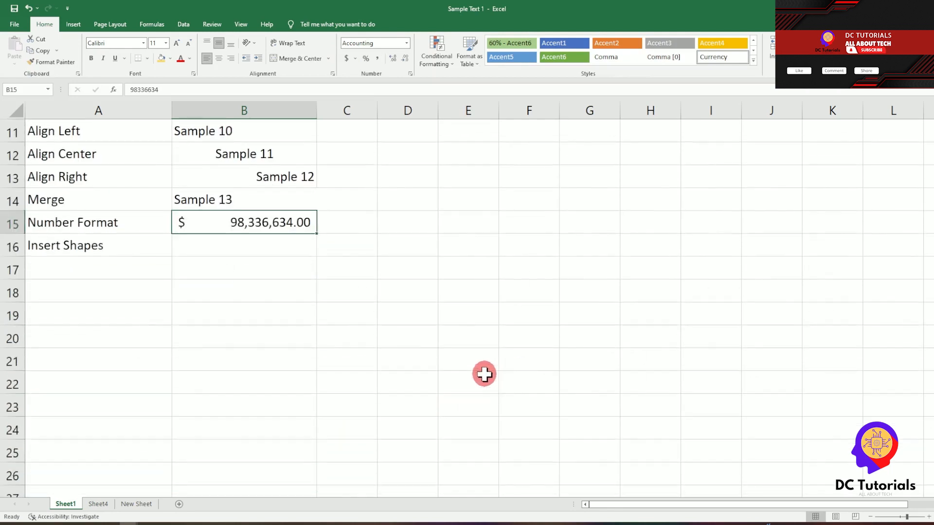
click(90, 249)
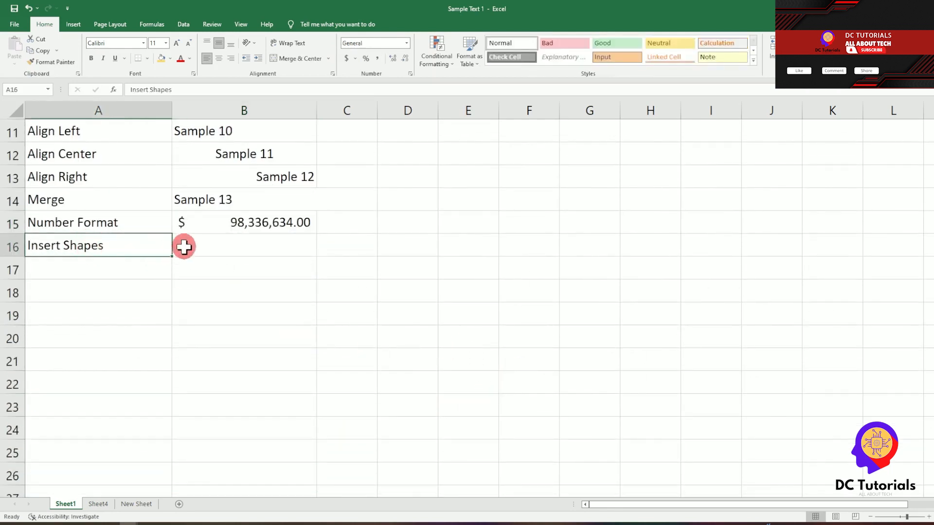
click(73, 24)
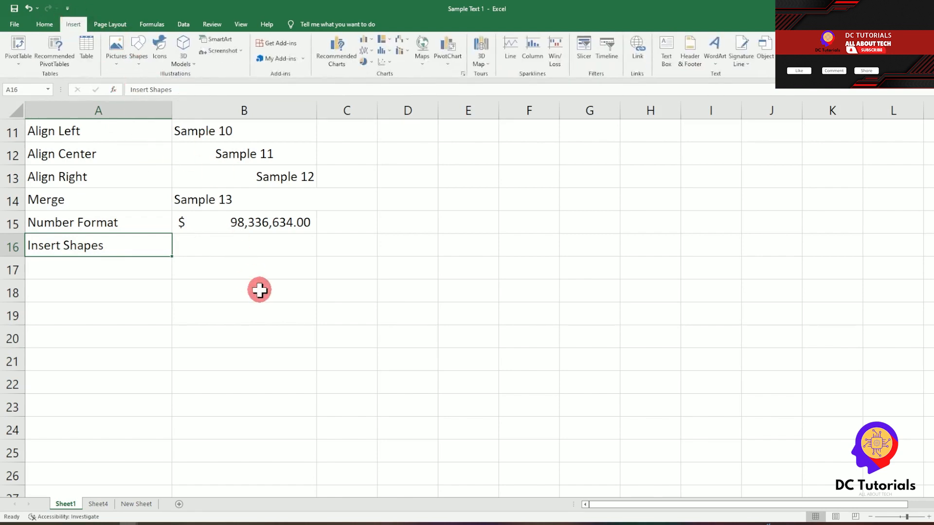
click(251, 262)
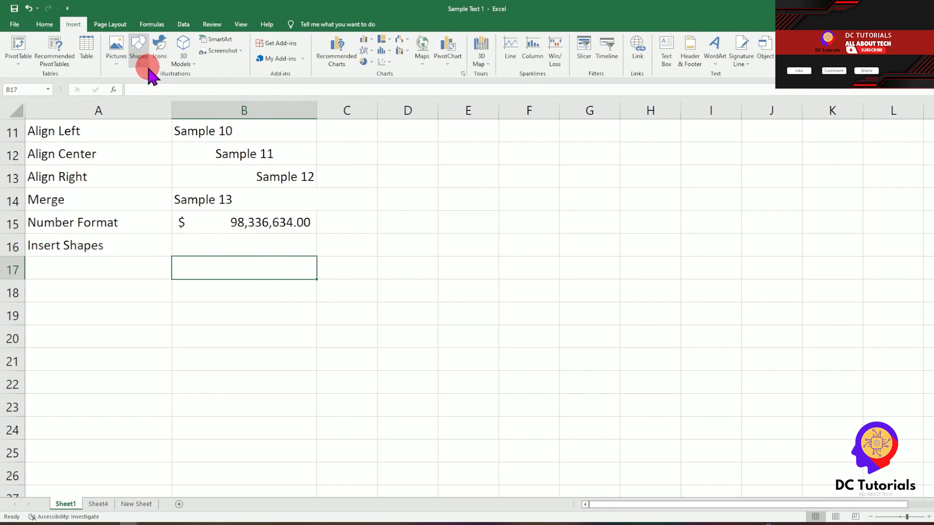
click(140, 57)
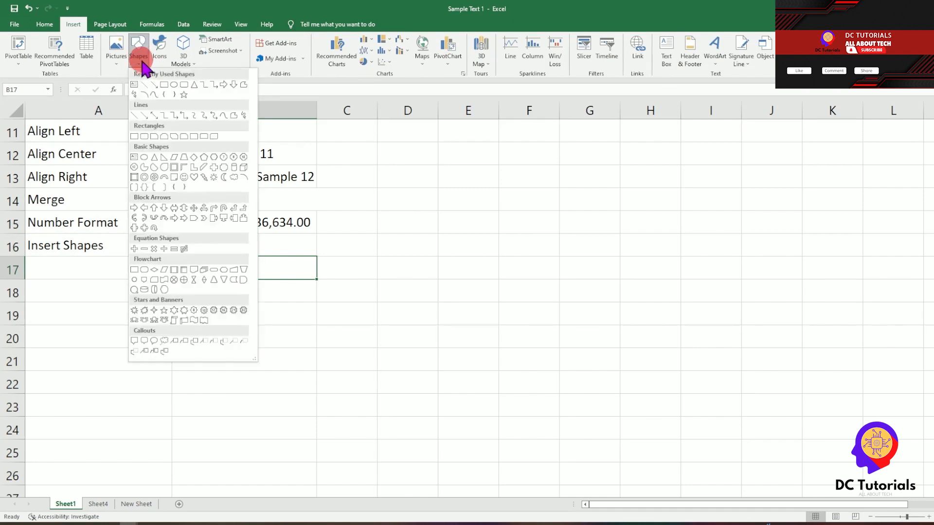
click(164, 85)
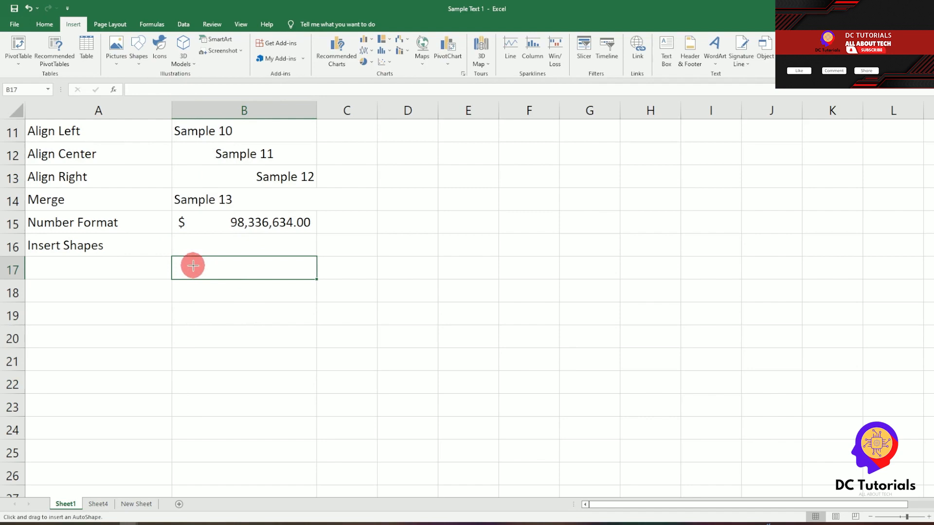
drag(187, 255, 359, 331)
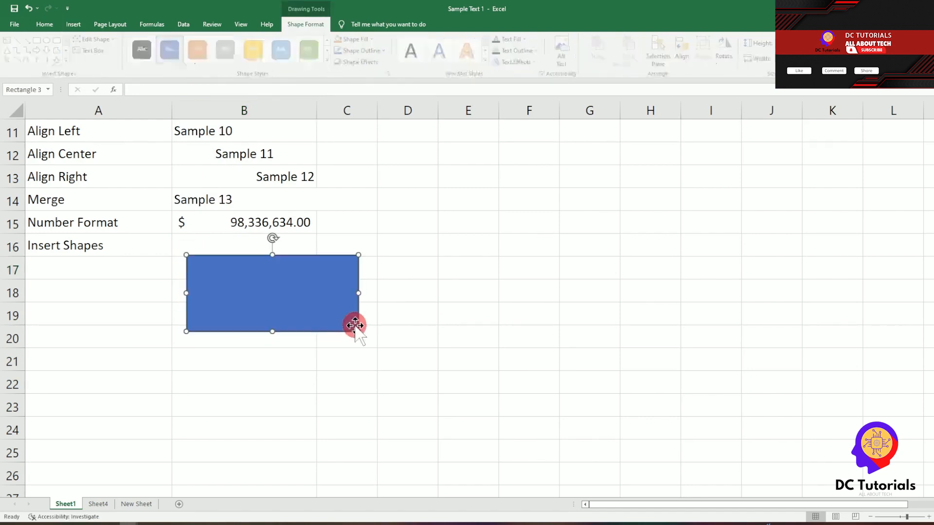
Step: Move the rectangle under row 15, narrow it to column B and apply a green style
drag(302, 303, 290, 289)
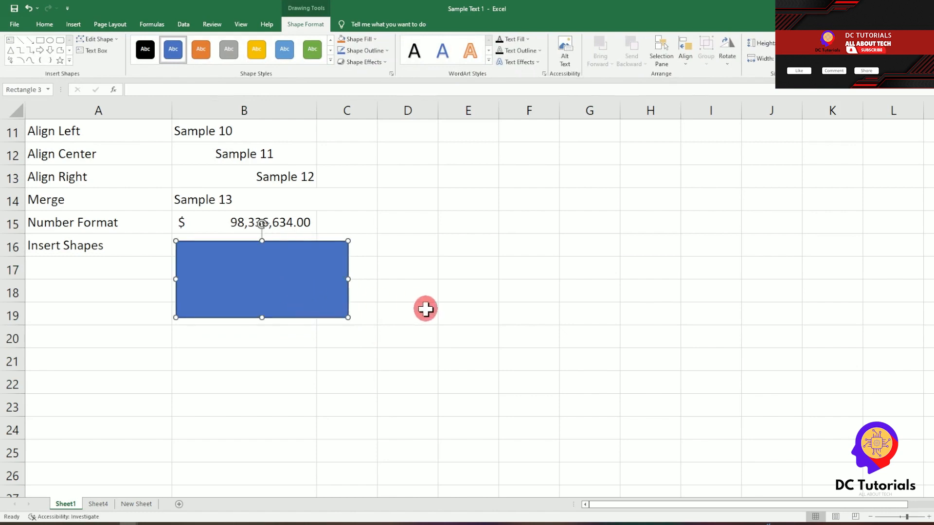
drag(348, 279, 308, 280)
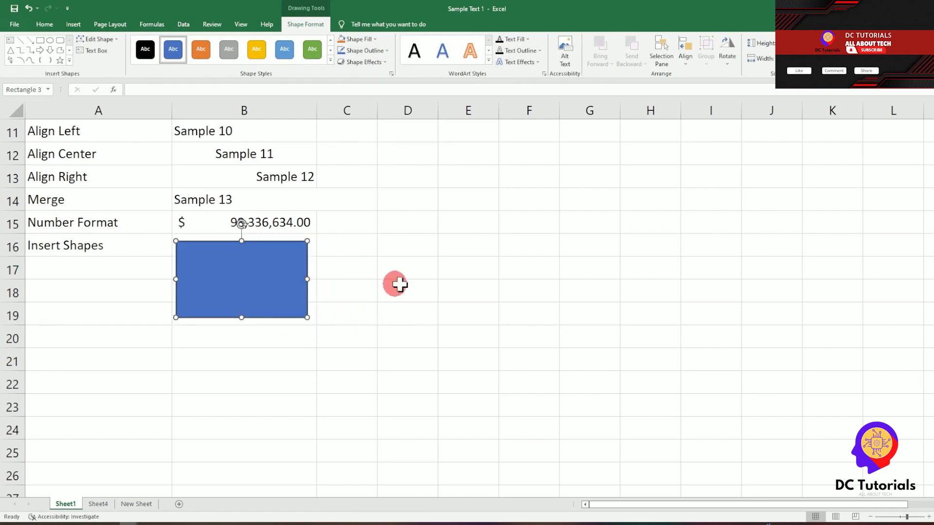
click(313, 49)
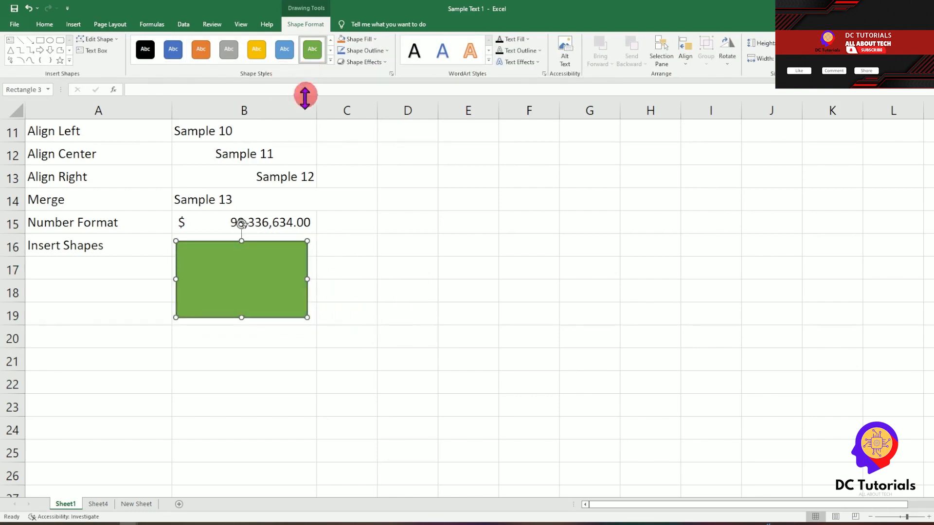
click(209, 347)
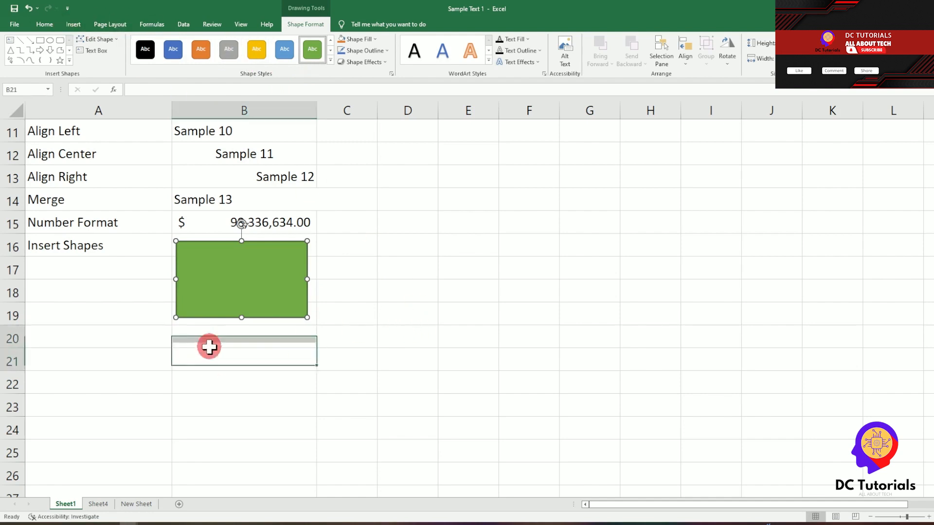
Step: Draw an isosceles triangle centred below the green rectangle
click(73, 24)
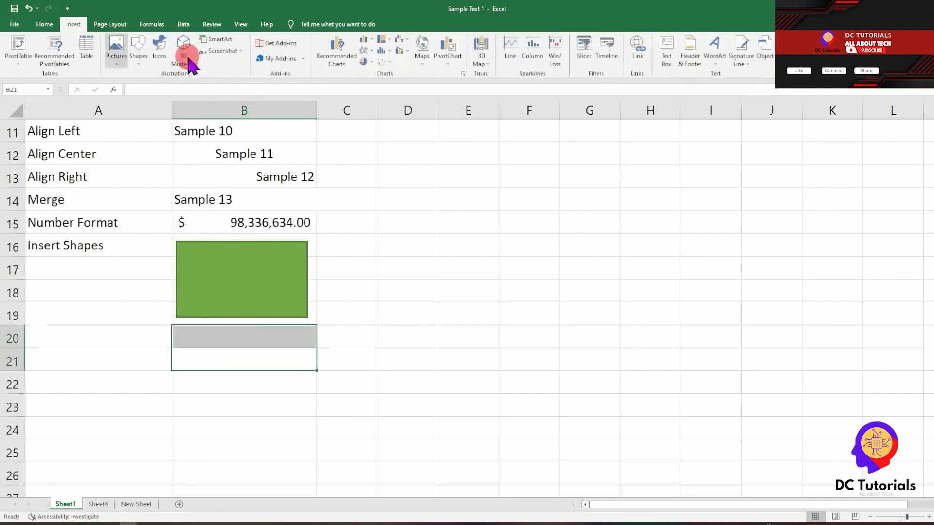
click(141, 63)
click(201, 89)
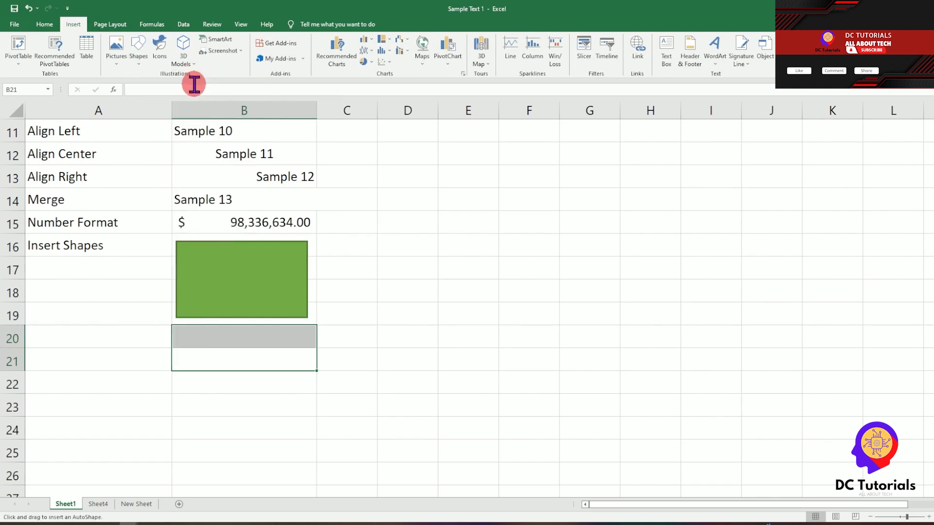
drag(221, 331, 140, 434)
drag(190, 410, 248, 410)
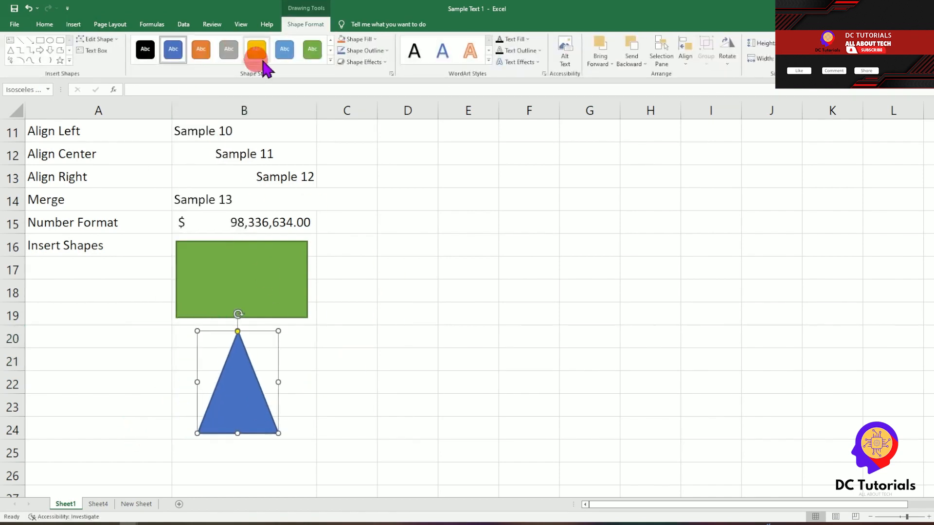
Step: Give the triangle an orange outline and a gold fill
click(365, 51)
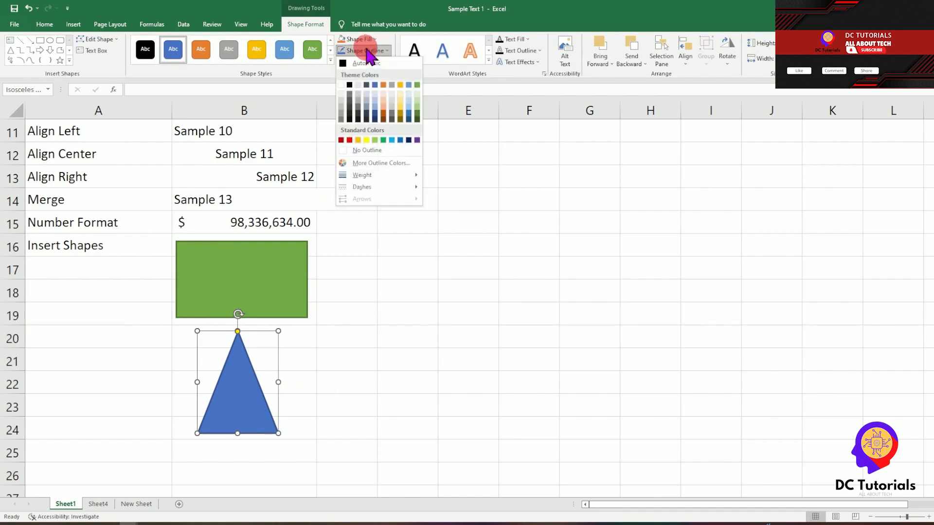
click(383, 85)
click(372, 39)
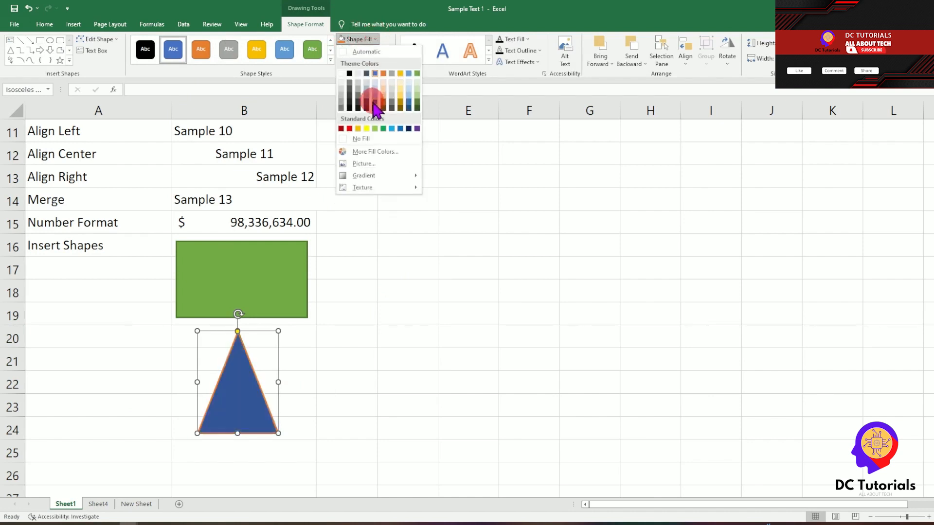
click(399, 96)
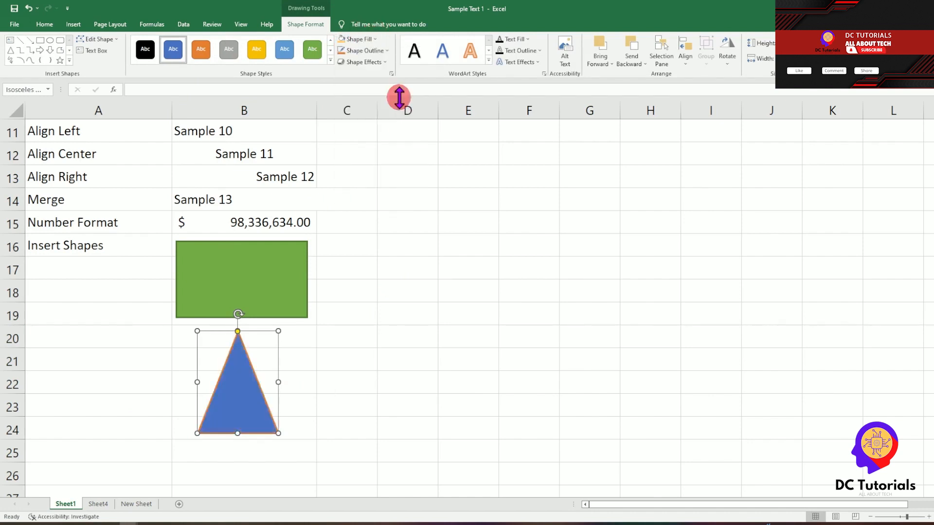
click(399, 292)
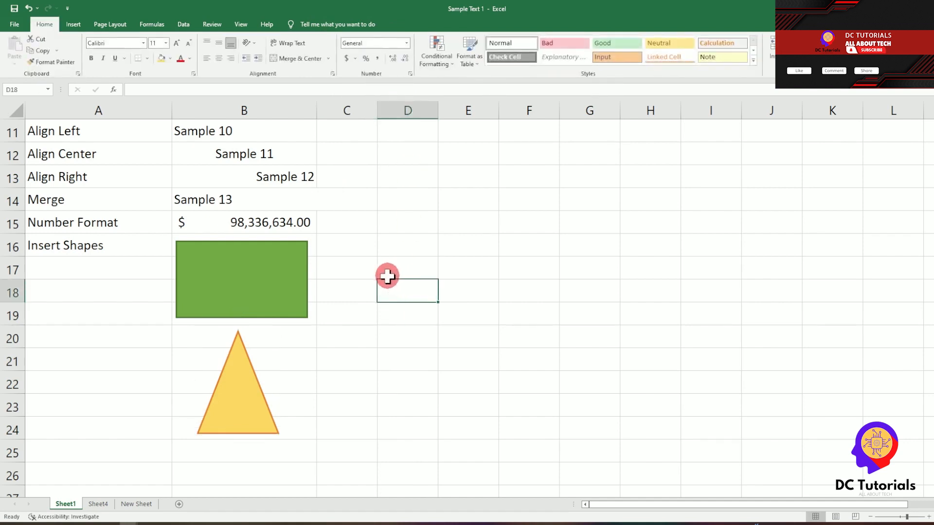
scroll(391, 275, up, 3)
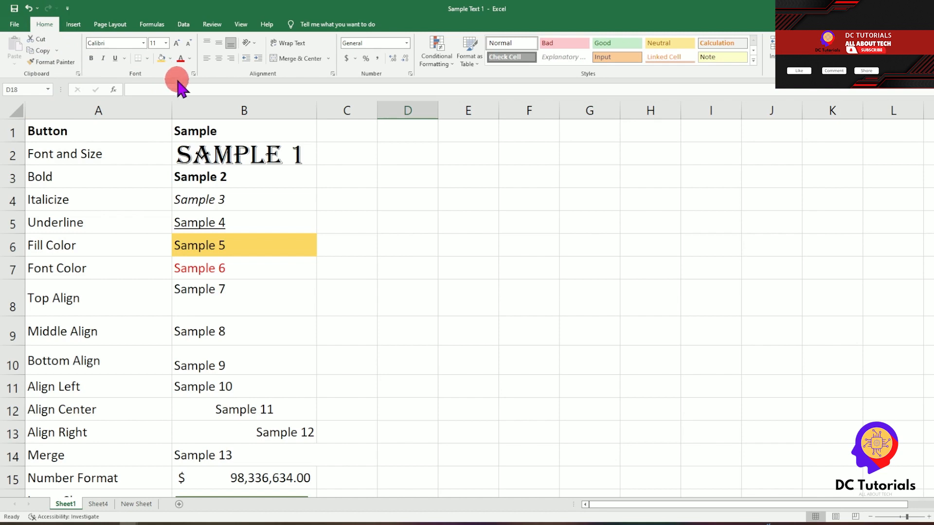
click(71, 26)
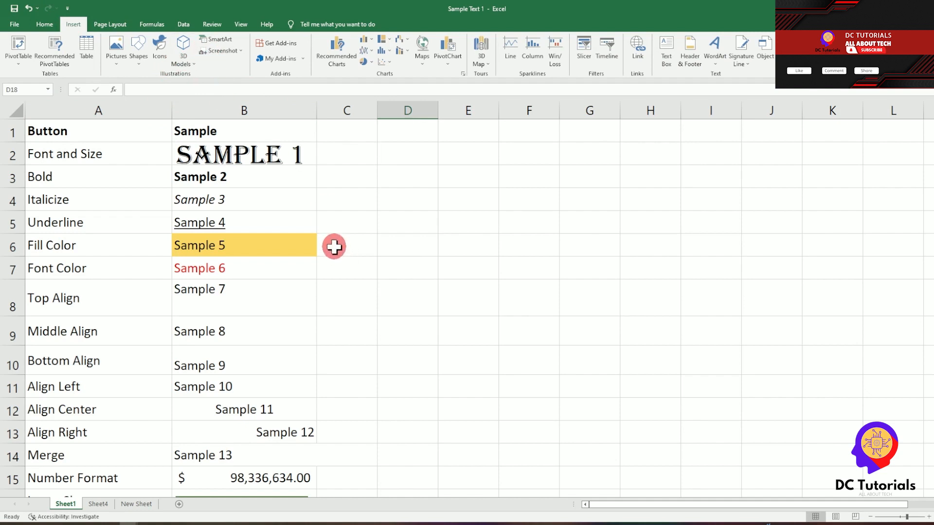
scroll(337, 252, down, 20)
scroll(337, 252, up, 17)
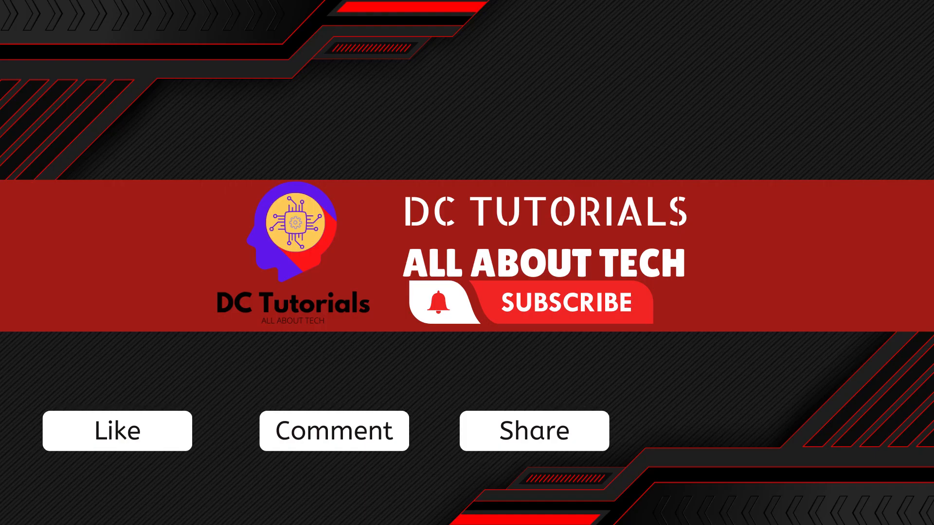